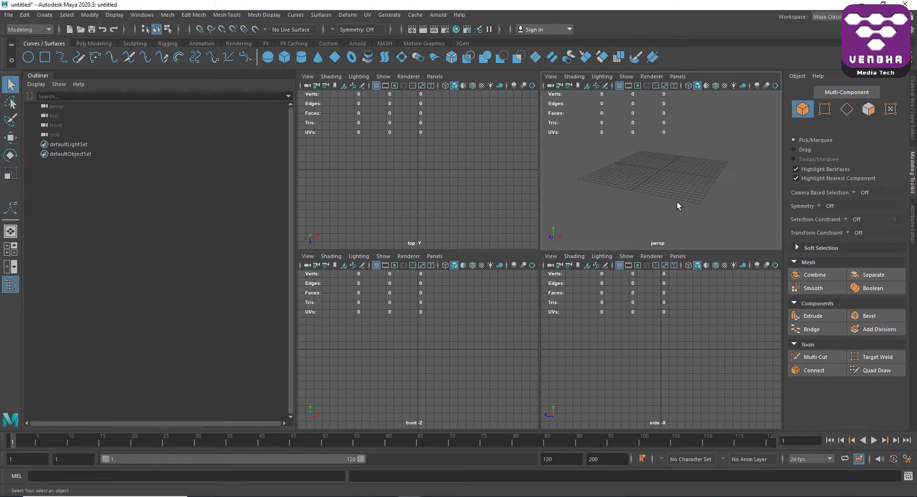
Create a polygon cube in a maximized perspective view and raise it to about 0.52 on the Y axis.
key(space)
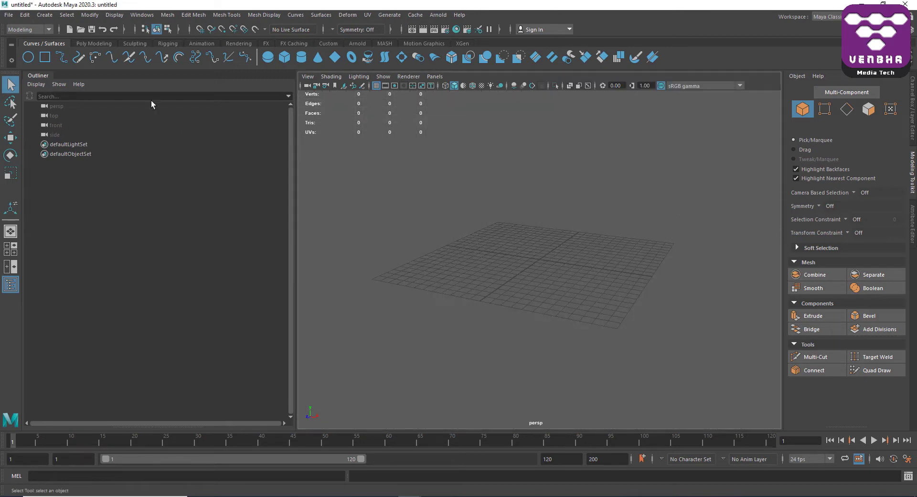
click(94, 43)
shift+right_drag(451, 245, 580, 272)
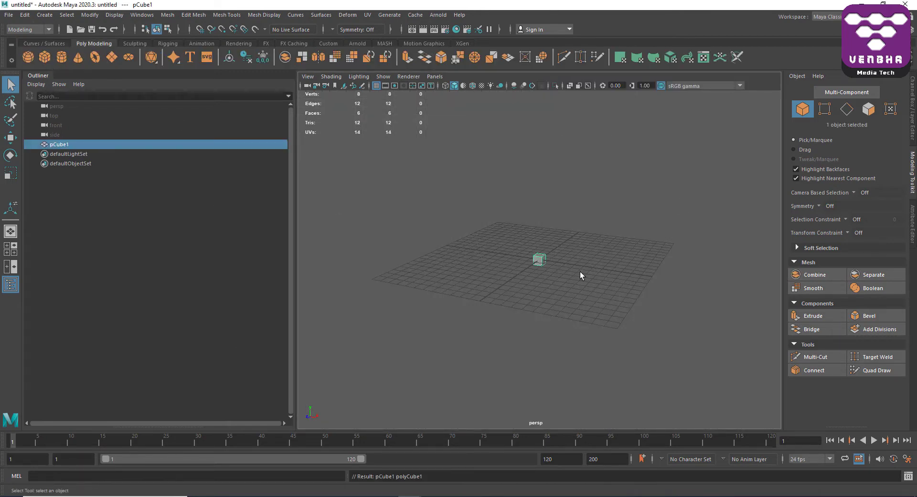
key(f)
key(w)
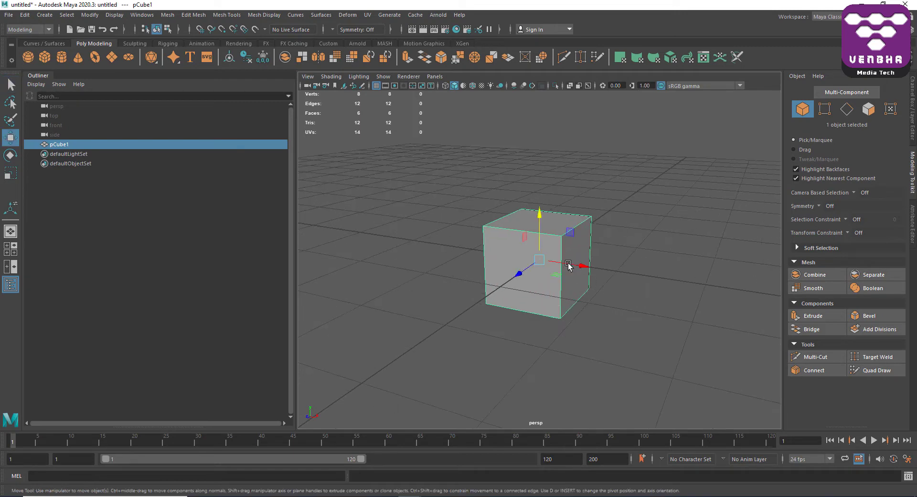
drag(541, 218, 542, 177)
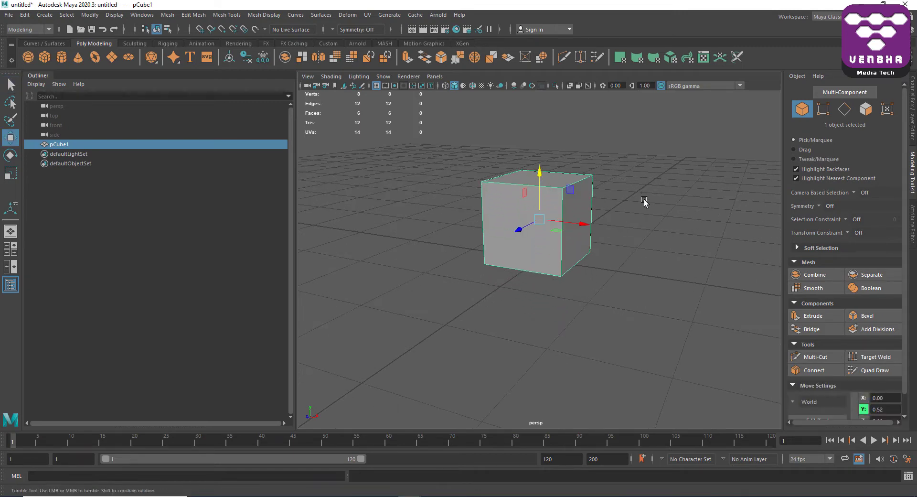
Pick the cube's top face in face selection mode, and return to object selection mode.
alt+drag(645, 201, 641, 250)
alt+drag(668, 218, 618, 198)
alt+middle_drag(618, 198, 627, 224)
alt+right_drag(620, 200, 641, 232)
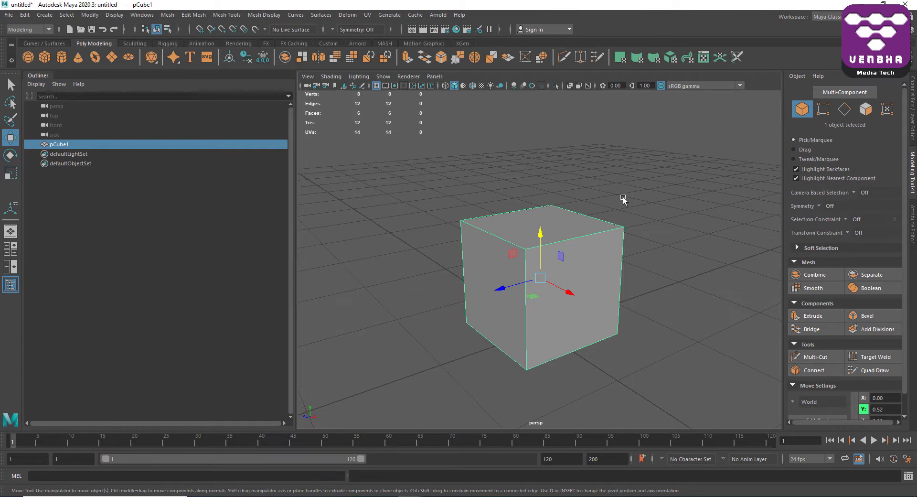
alt+drag(623, 199, 637, 156)
right_drag(637, 156, 637, 178)
click(558, 245)
click(558, 244)
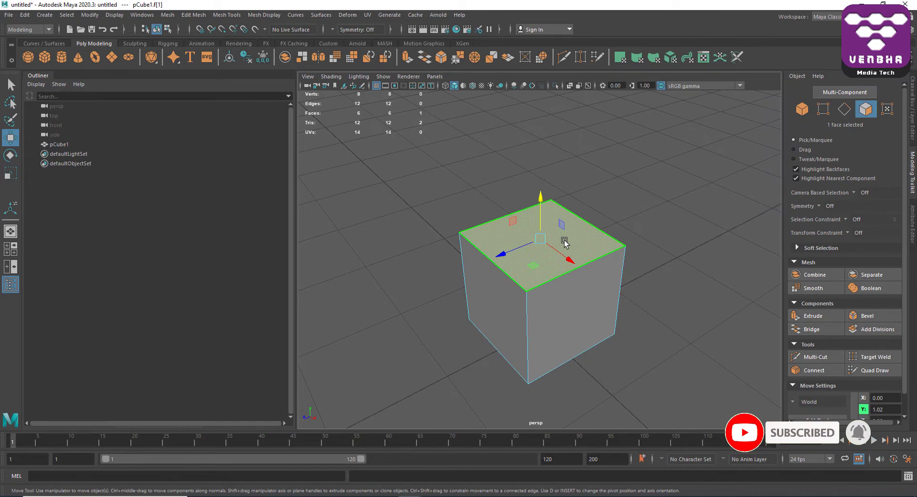
right_drag(564, 243, 687, 182)
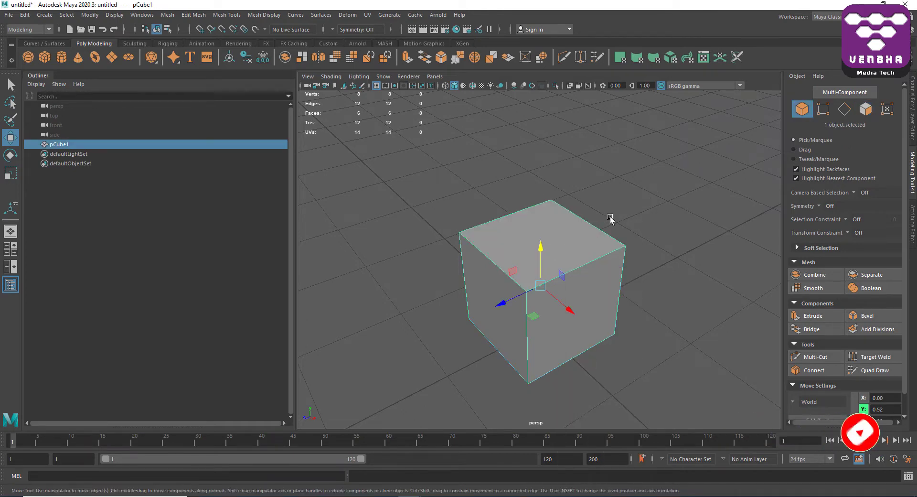
shift+right_drag(668, 145, 549, 235)
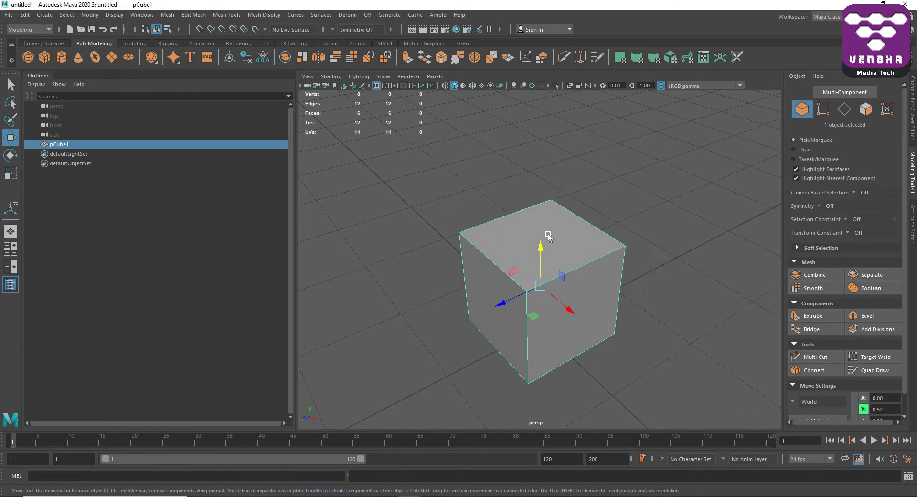
Extrude the cube's top face upward with a Local Translate Z of about 1.117.
right_drag(614, 165, 618, 191)
click(581, 237)
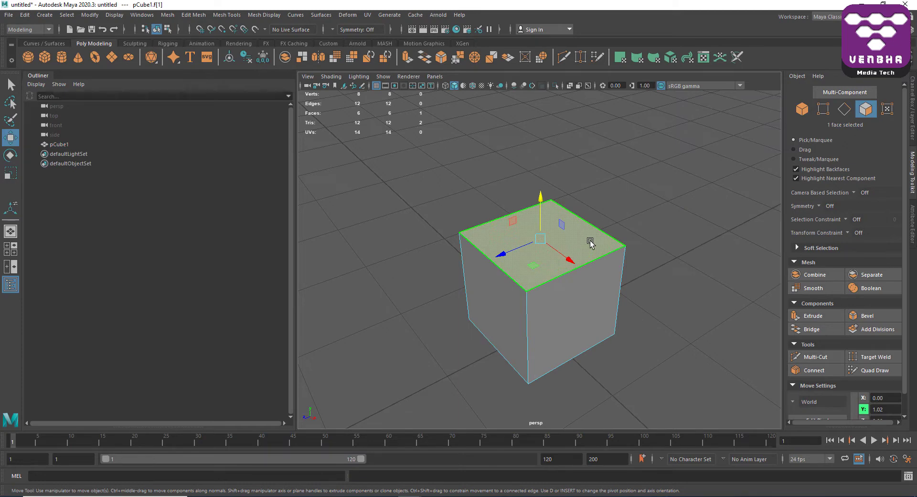
alt+drag(655, 214, 657, 214)
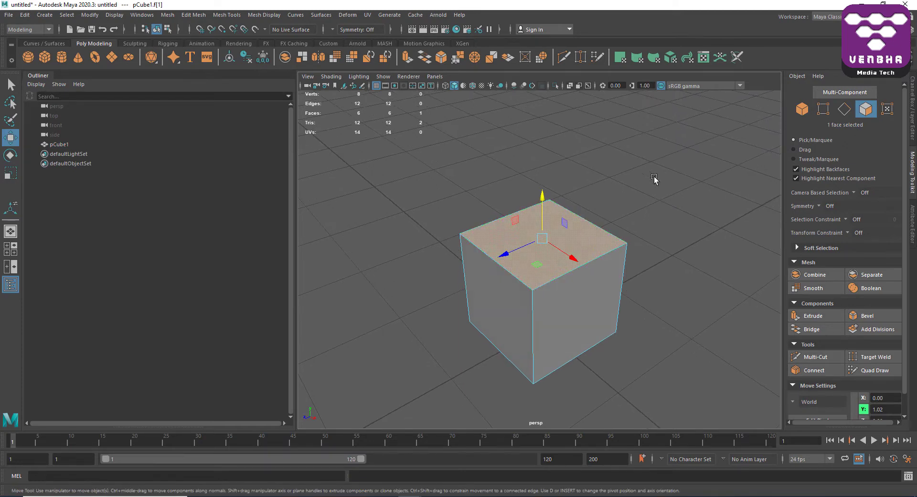
shift+right_drag(649, 155, 651, 178)
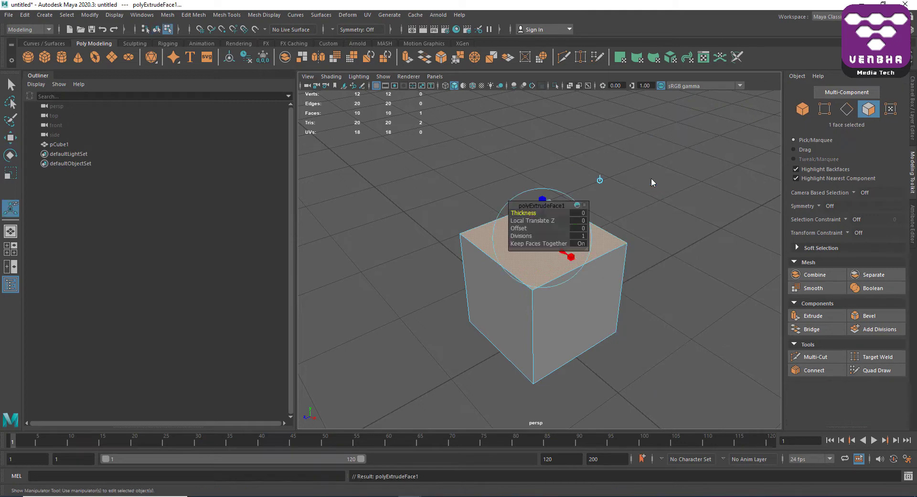
drag(548, 205, 693, 195)
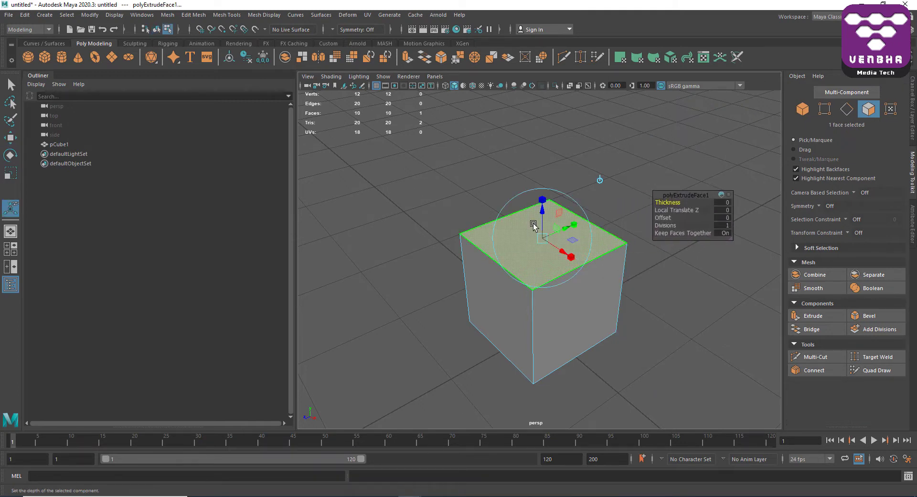
drag(544, 215, 566, 103)
scroll(571, 157, down, 7)
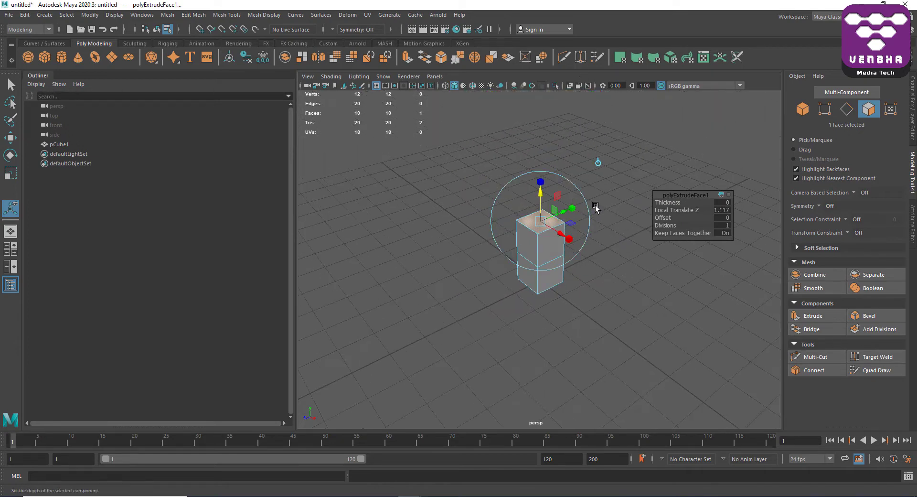
scroll(596, 207, up, 3)
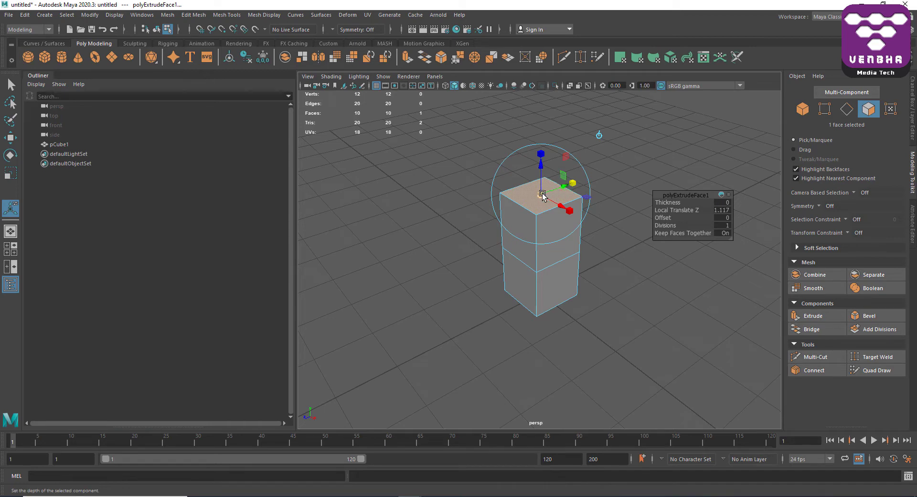
Enlarge the extruded top face and set the extrusion to 4 divisions and a thickness of 1.3.
drag(544, 195, 506, 180)
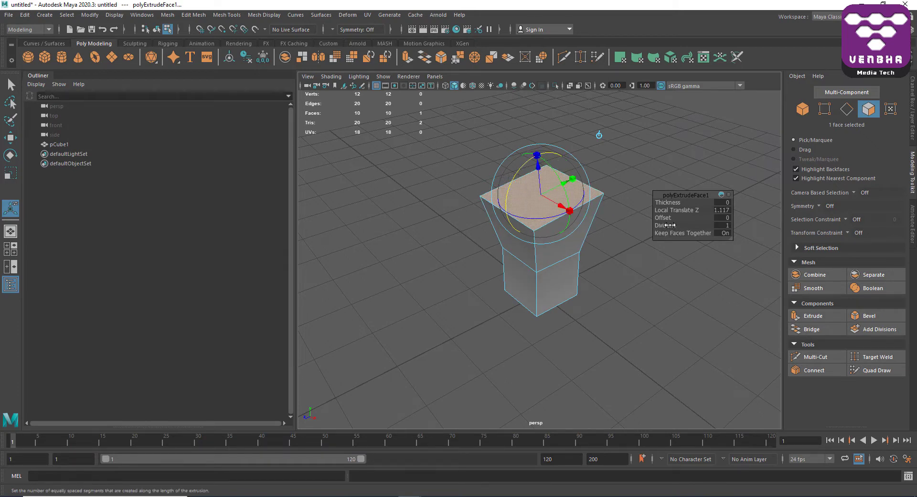
drag(671, 225, 674, 202)
alt+drag(602, 179, 584, 258)
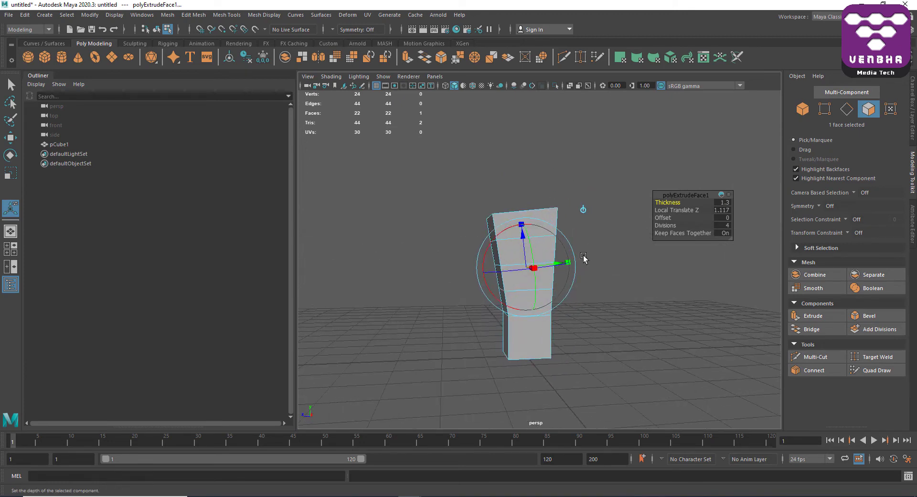
Switch the extrude manipulator to world axes and move the extruded top face further up.
click(583, 210)
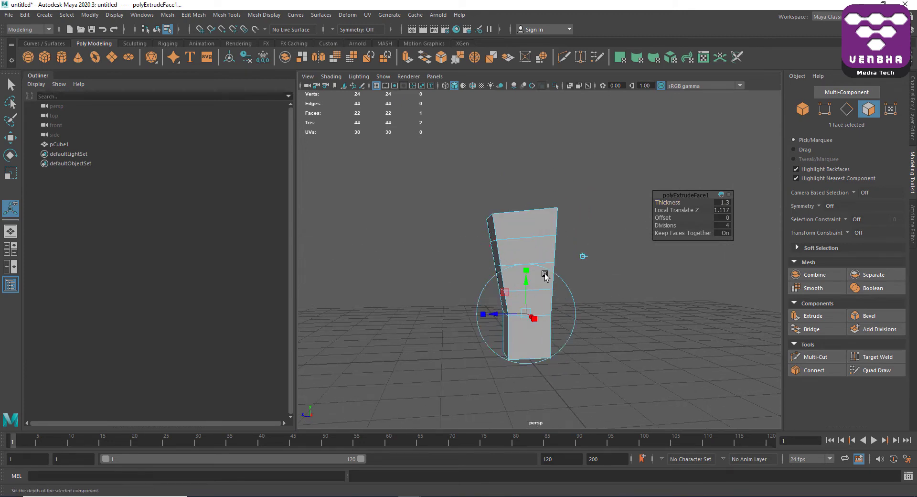
drag(528, 280, 528, 234)
alt+drag(584, 215, 628, 215)
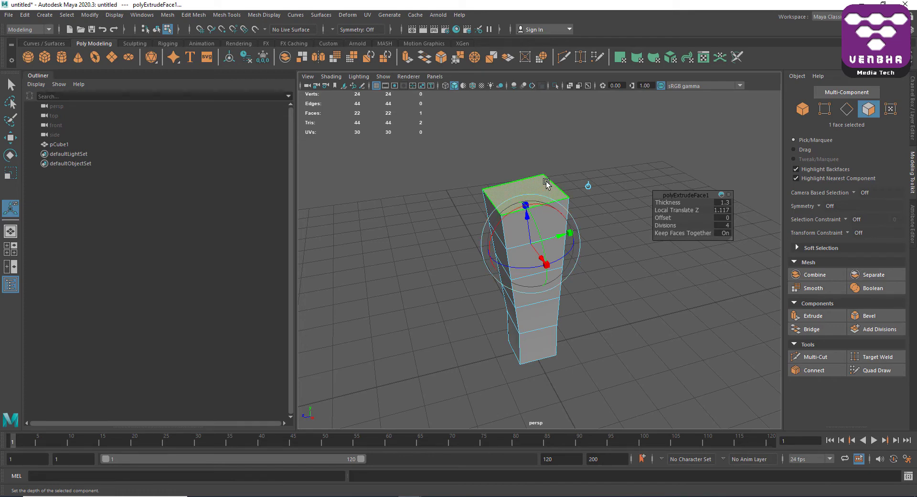
alt+drag(538, 324, 526, 315)
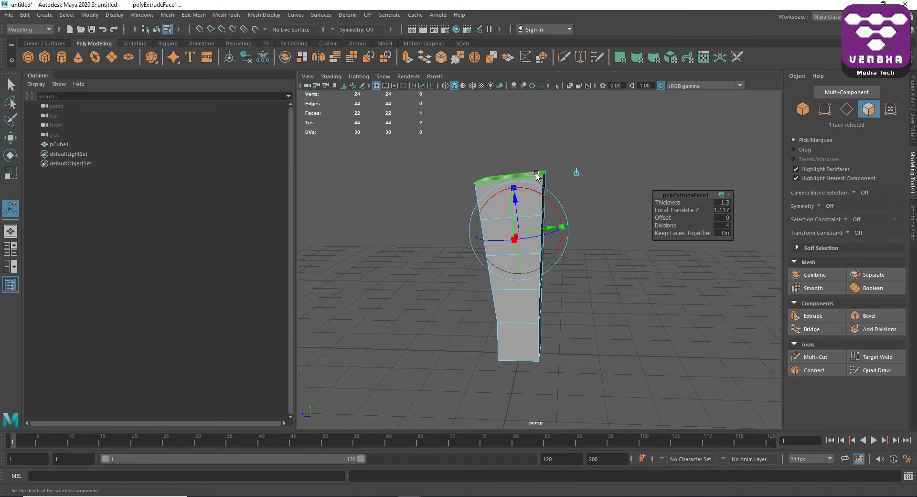
Delete the whole extruded cube and create a polygon cylinder in its place.
right_drag(537, 177, 592, 153)
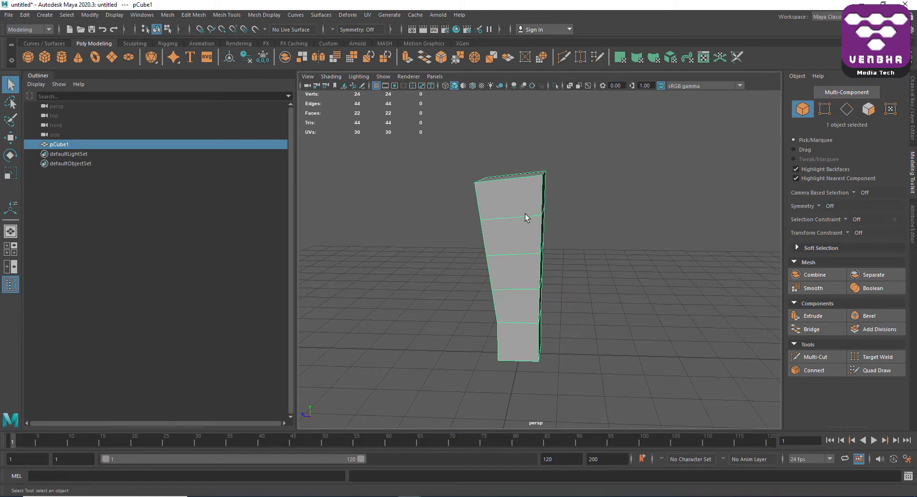
key(Delete)
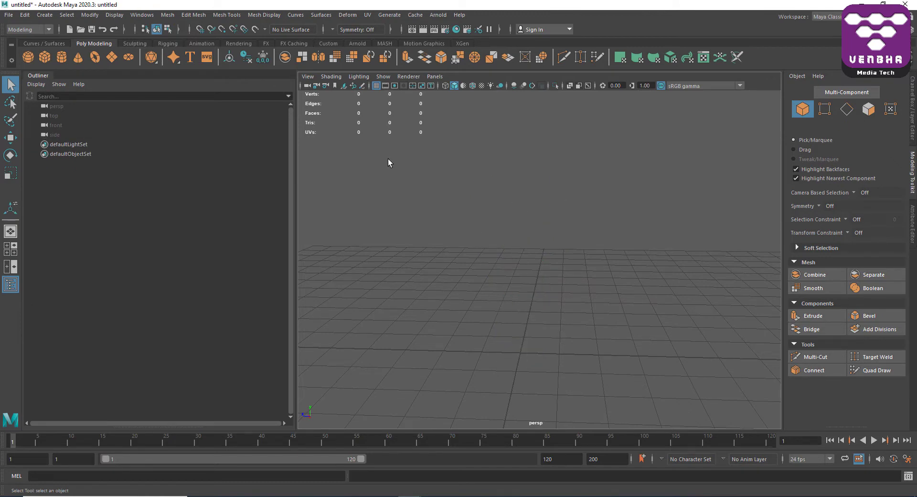
click(61, 56)
scroll(552, 351, up, 2)
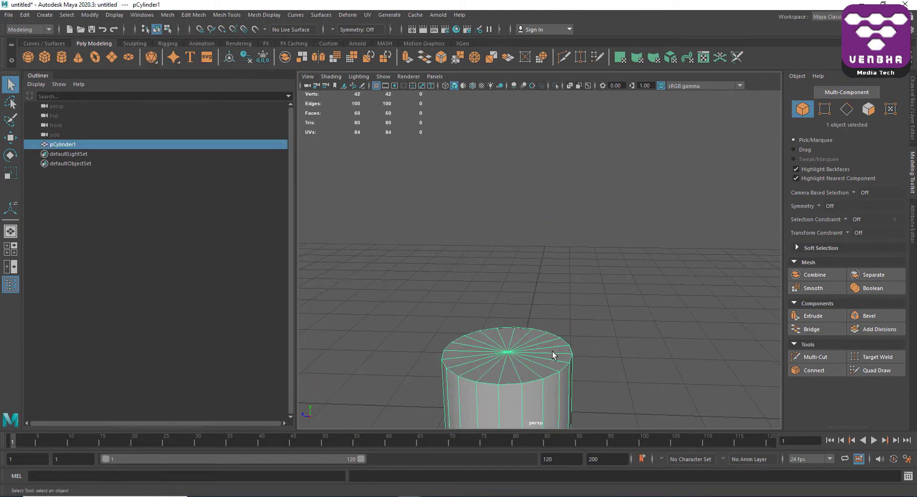
scroll(552, 351, down, 4)
alt+middle_drag(574, 375, 571, 354)
scroll(569, 342, up, 4)
alt+drag(567, 324, 609, 244)
Delete all the cylinder's top cap faces by converting its top center vertex to a face selection, and return to object mode.
right_drag(611, 242, 558, 243)
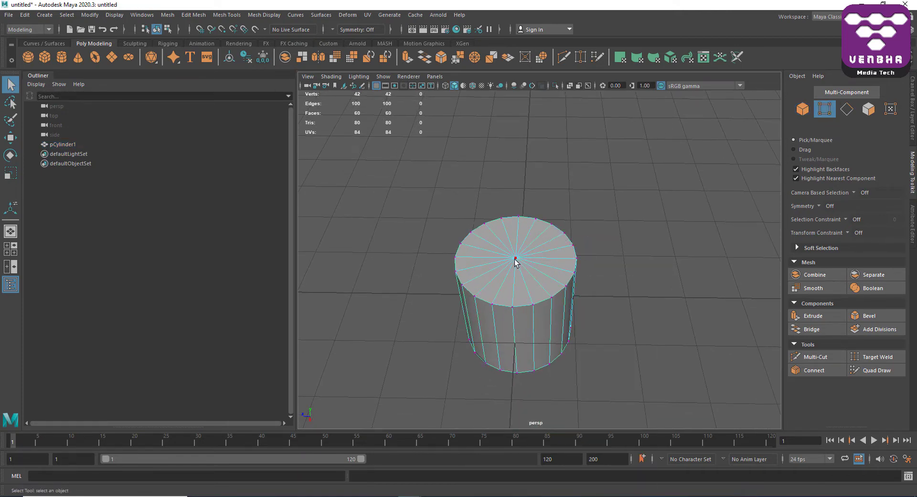
click(515, 259)
ctrl+right_drag(634, 194, 635, 251)
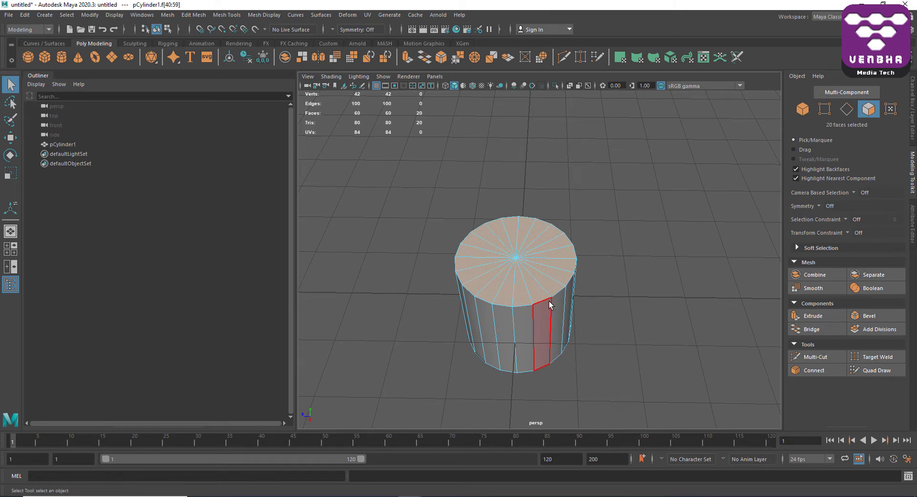
key(Delete)
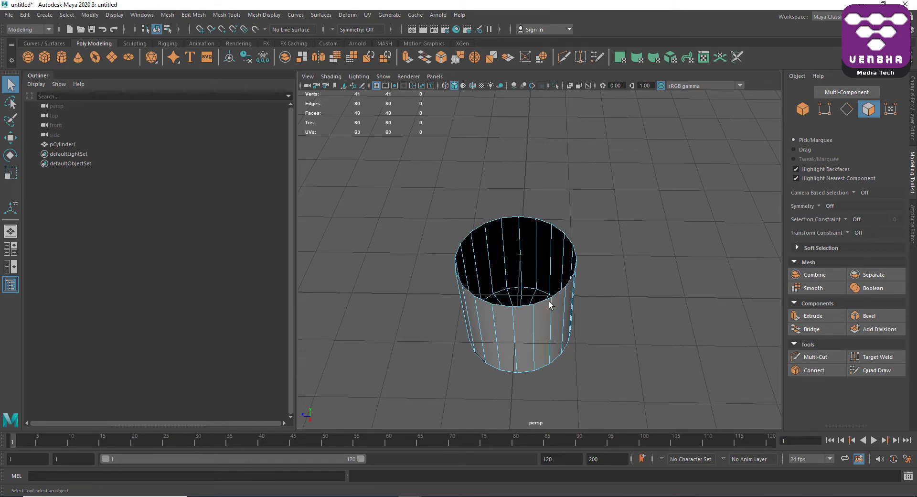
right_click(544, 242)
click(613, 212)
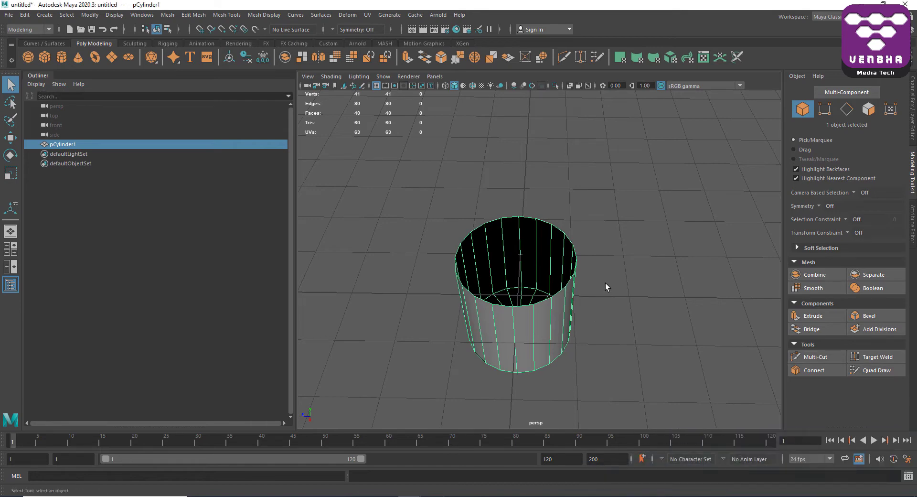
Draw a winding EP curve in the front view, starting at the cylinder's centre, rising through an S-bend and arching over at its far end.
alt+drag(556, 267, 592, 282)
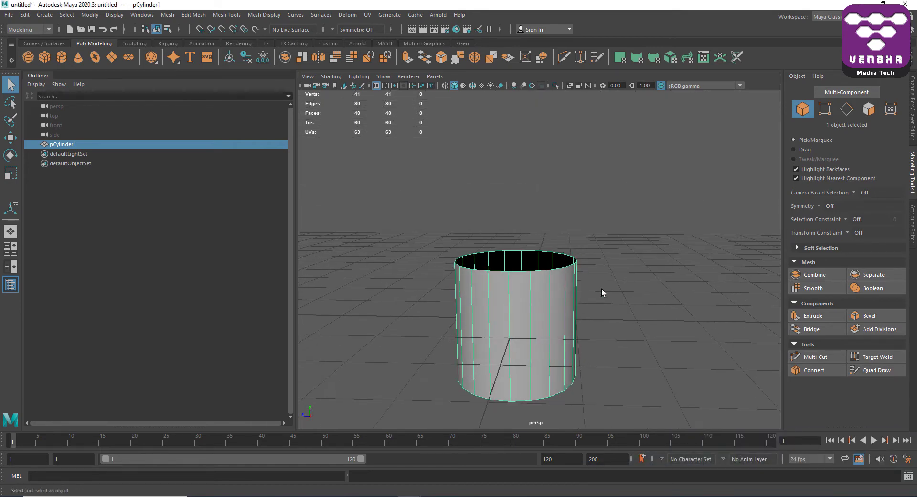
key(space)
key(space)
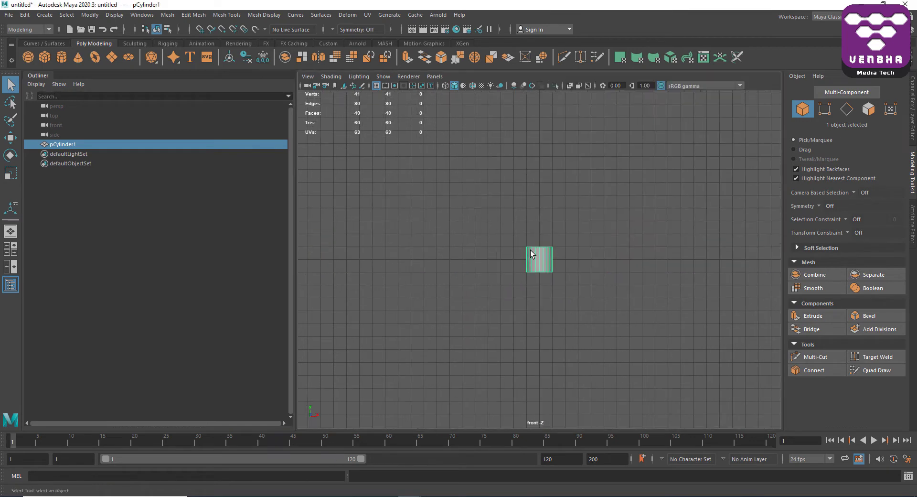
alt+middle_drag(530, 250, 513, 270)
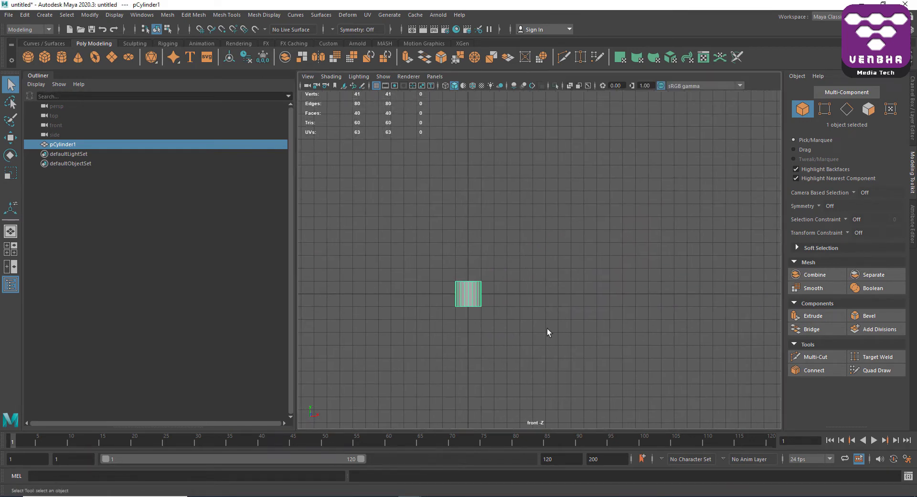
click(56, 43)
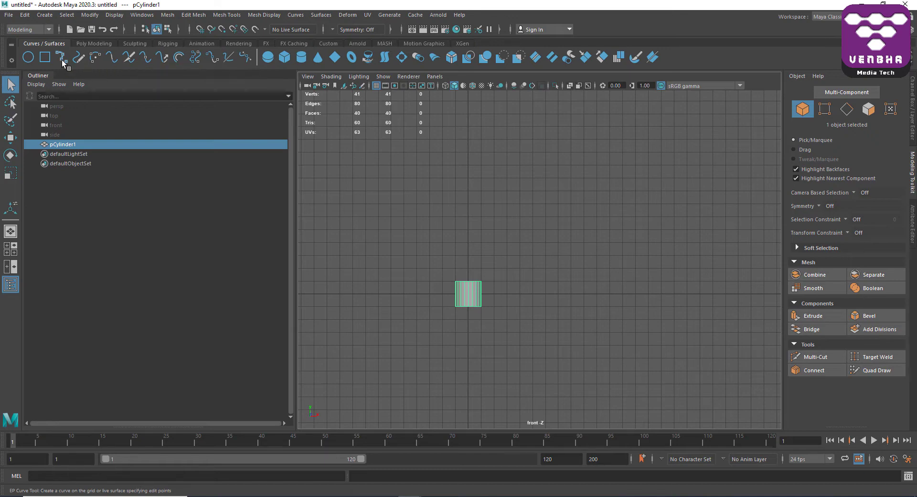
click(61, 58)
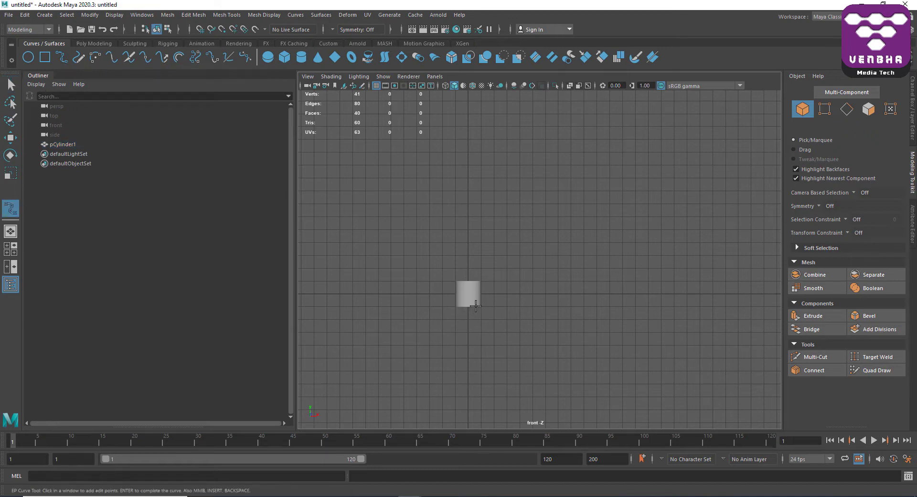
click(468, 293)
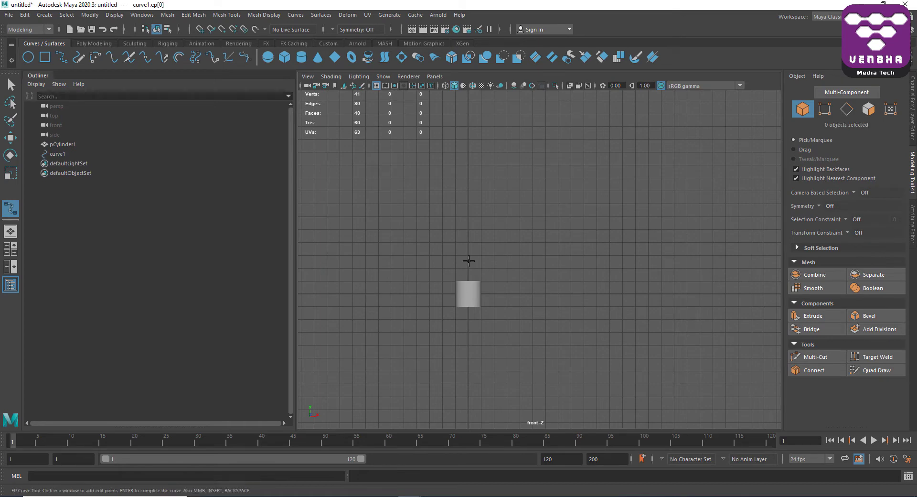
drag(473, 242, 474, 247)
drag(522, 219, 504, 228)
drag(584, 190, 560, 208)
drag(561, 169, 562, 164)
click(610, 132)
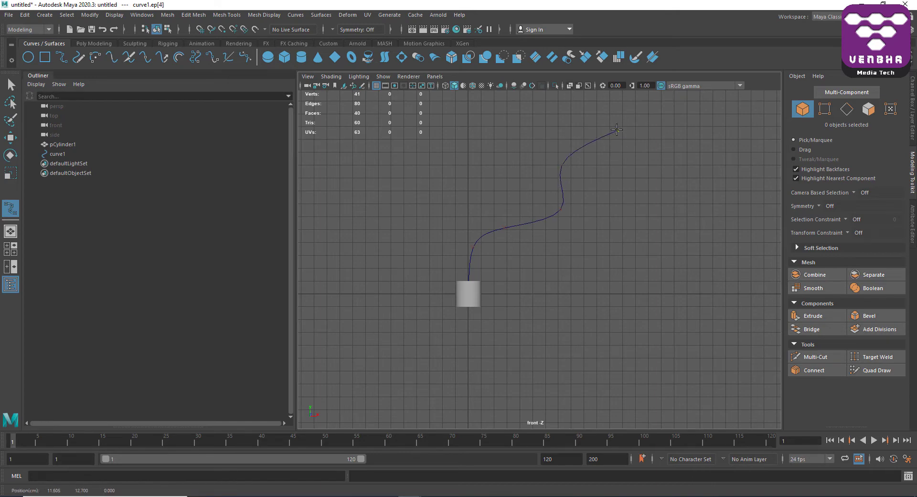
click(683, 149)
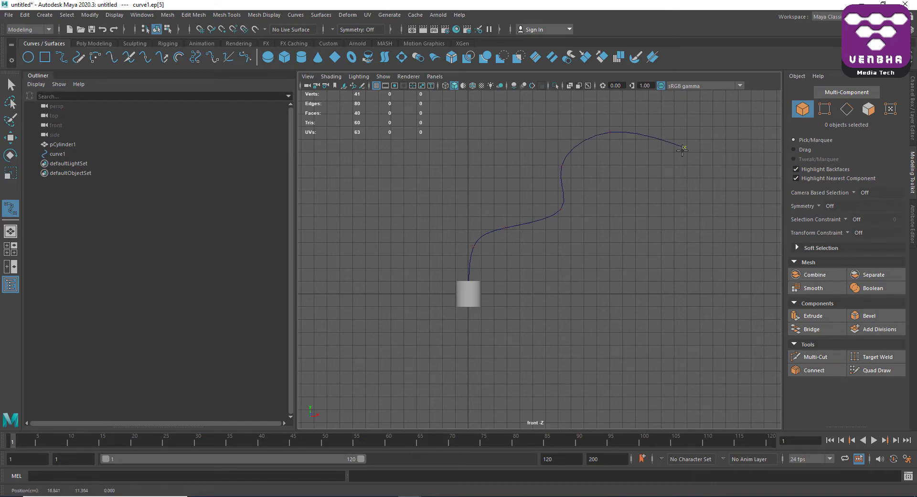
click(683, 206)
click(685, 205)
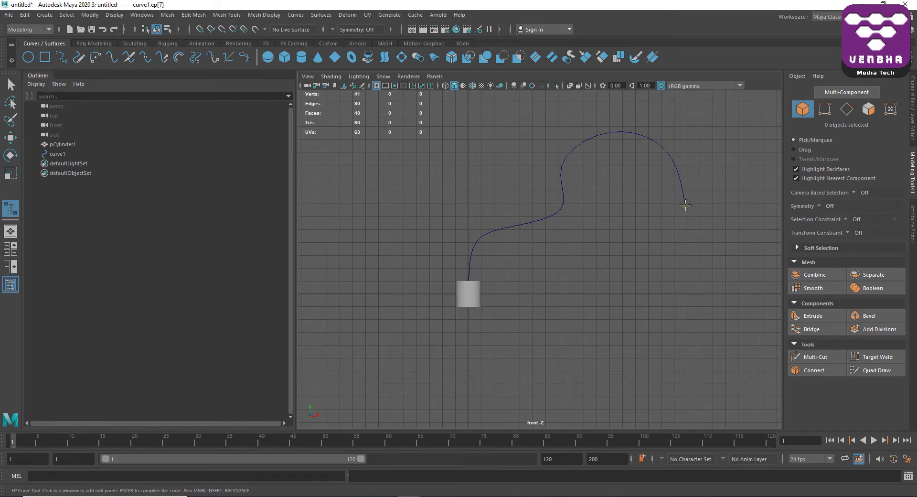
key(Return)
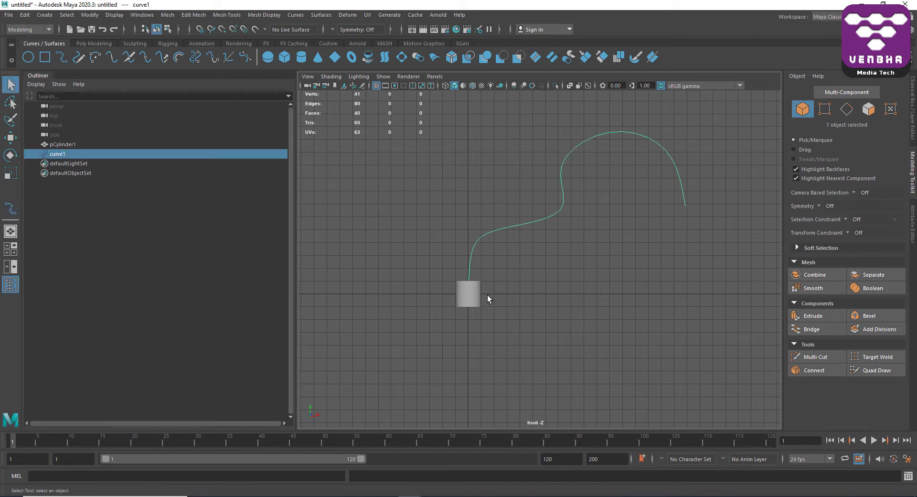
Select the full edge loop around the cylinder's open top rim in the perspective view.
click(470, 300)
key(space)
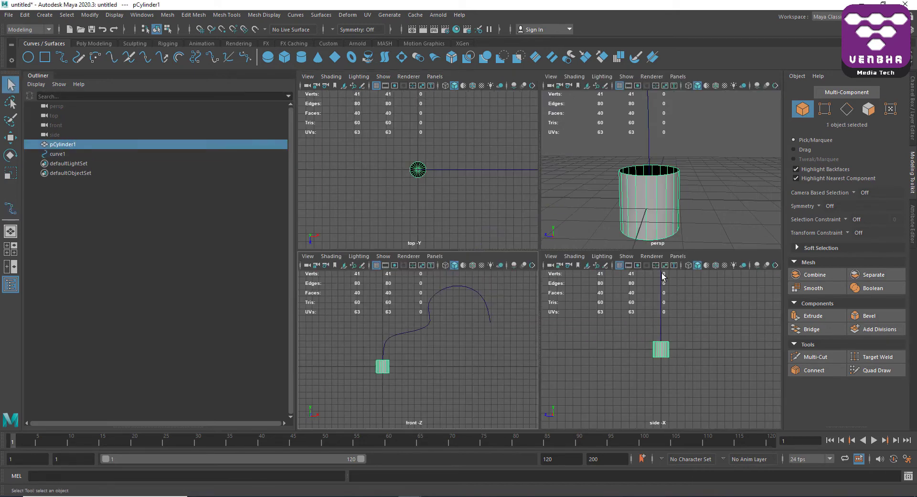
key(space)
alt+drag(664, 206, 571, 262)
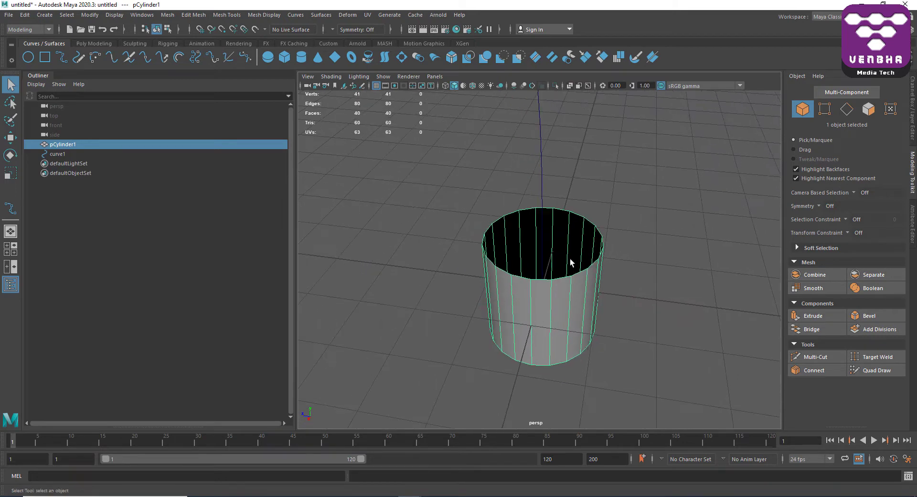
right_drag(659, 242, 668, 186)
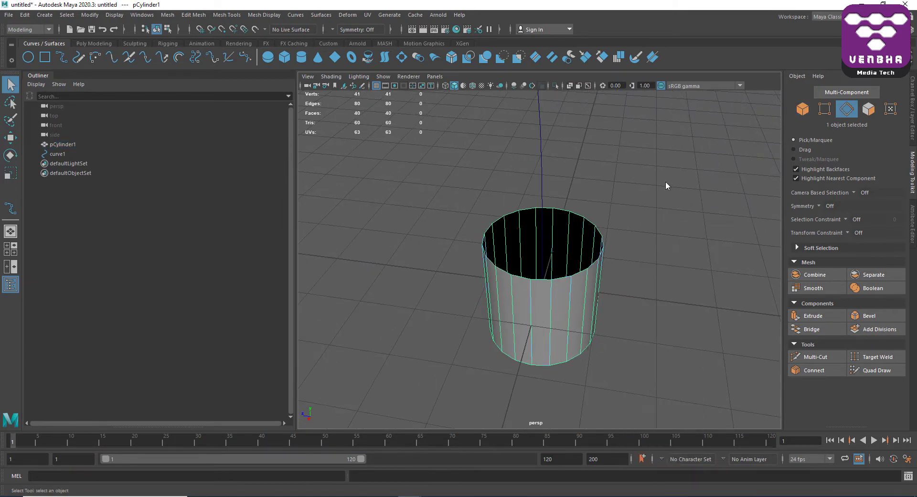
double_click(580, 273)
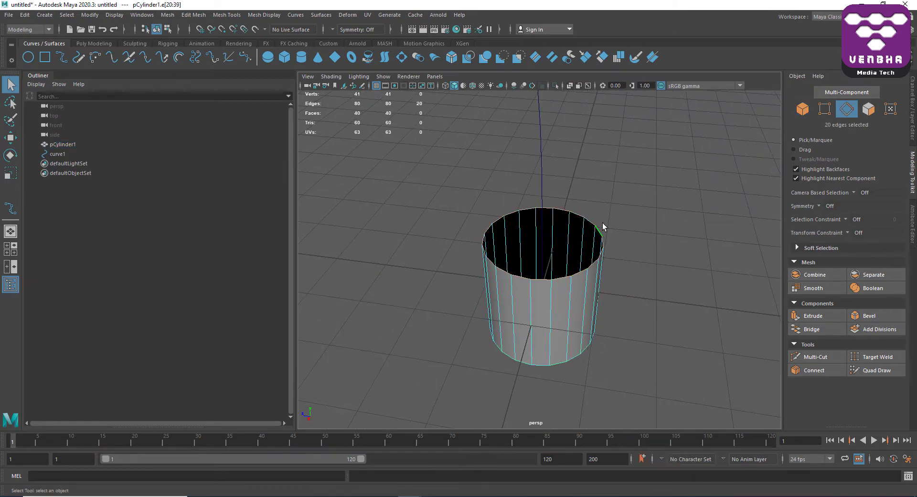
Add the winding curve to the rim edge selection and extrude the edges along it.
alt+drag(604, 229, 547, 195)
shift+click(537, 195)
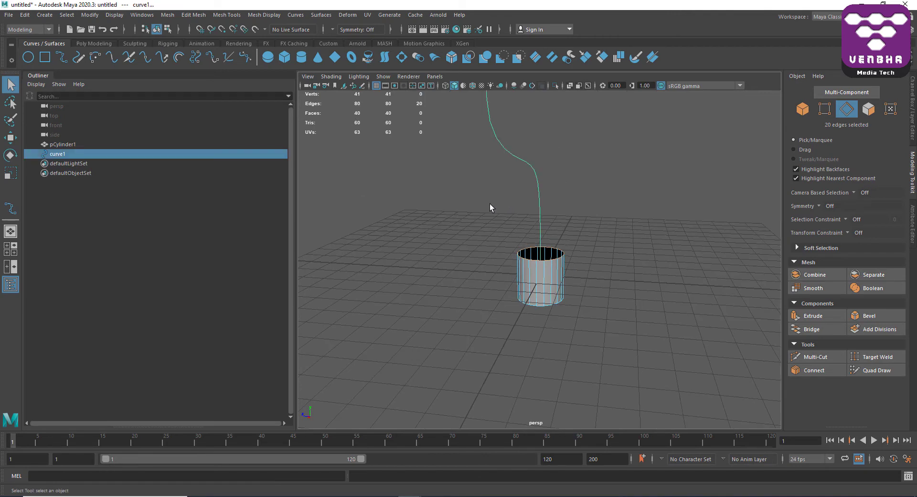
alt+drag(489, 204, 618, 229)
shift+right_drag(618, 219, 612, 244)
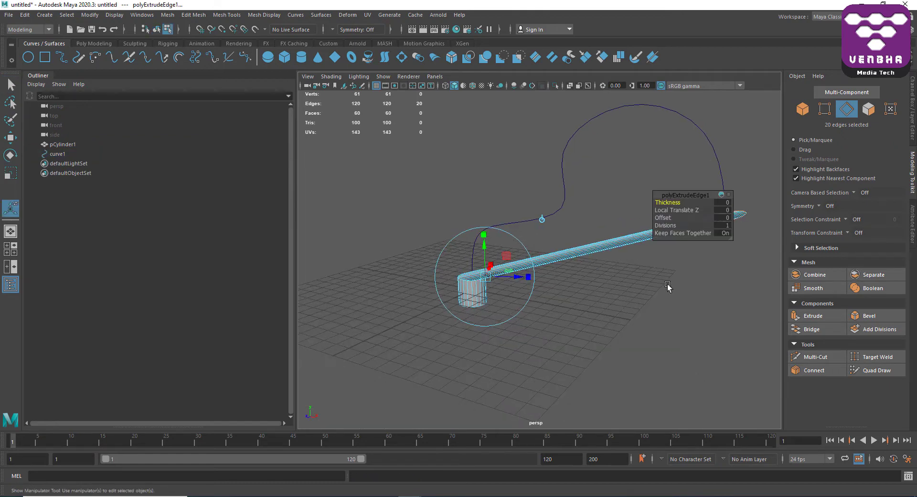
Increase the divisions of the rim edge extrusion to make it follow the winding curve.
mouse_move(612, 272)
alt+mouse_down()
mouse_move(567, 282)
mouse_move(592, 281)
mouse_move(601, 266)
alt+mouse_up()
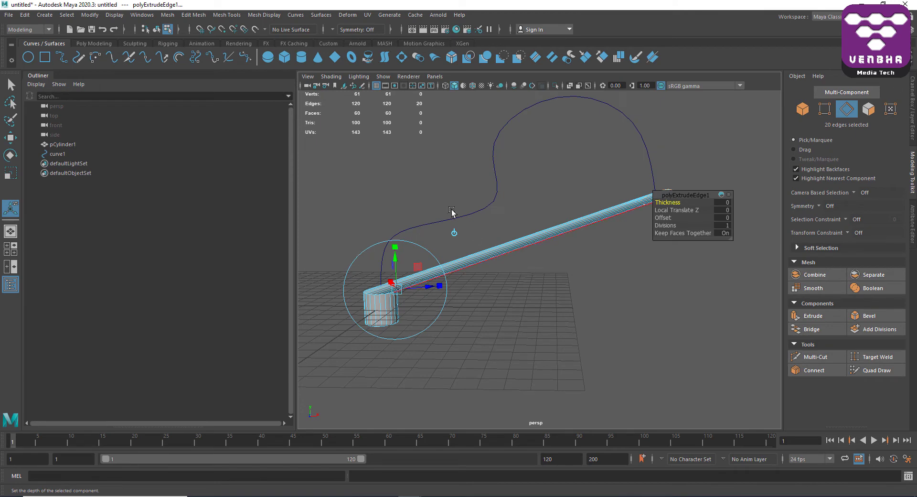
alt+drag(671, 150, 568, 178)
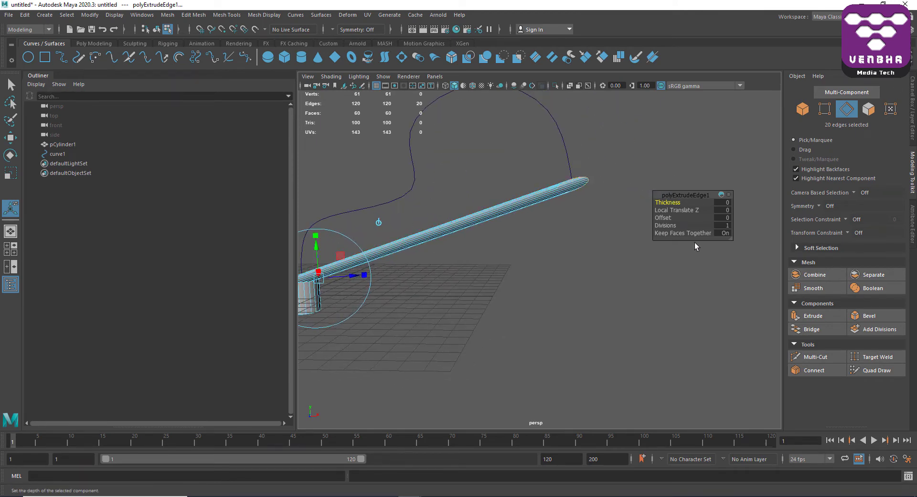
alt+drag(606, 246, 520, 252)
alt+middle_drag(549, 270, 574, 273)
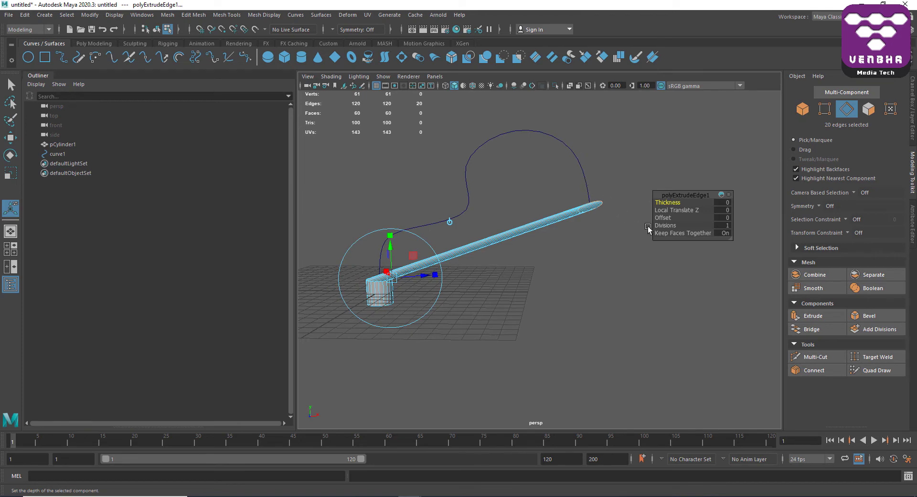
drag(665, 226, 811, 220)
alt+drag(621, 227, 567, 256)
Undo the rim edge extrusion along the curve, return to object mode and clear the selection.
key(ctrl+z)
key(ctrl+z)
key(ctrl+z)
key(ctrl+z)
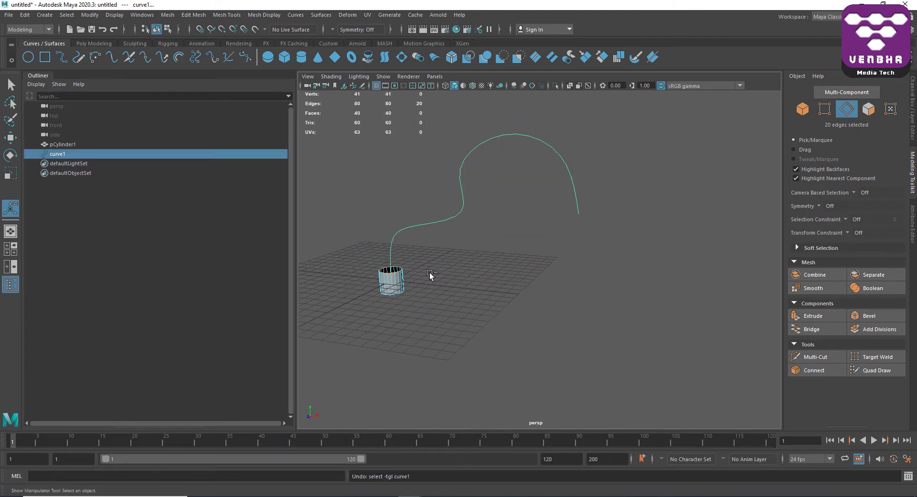
right_drag(391, 285, 447, 224)
click(453, 274)
Fill the cylinder's open top from its rim edge loop with a single cap face, and return to object mode.
alt+middle_drag(480, 293, 501, 285)
alt+right_drag(500, 285, 537, 426)
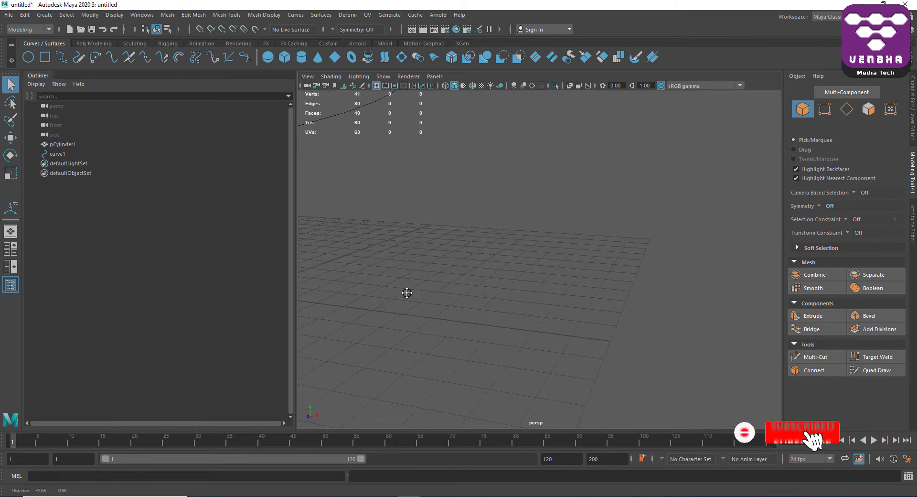
scroll(686, 303, down, 5)
click(507, 292)
right_drag(575, 267, 585, 210)
click(533, 274)
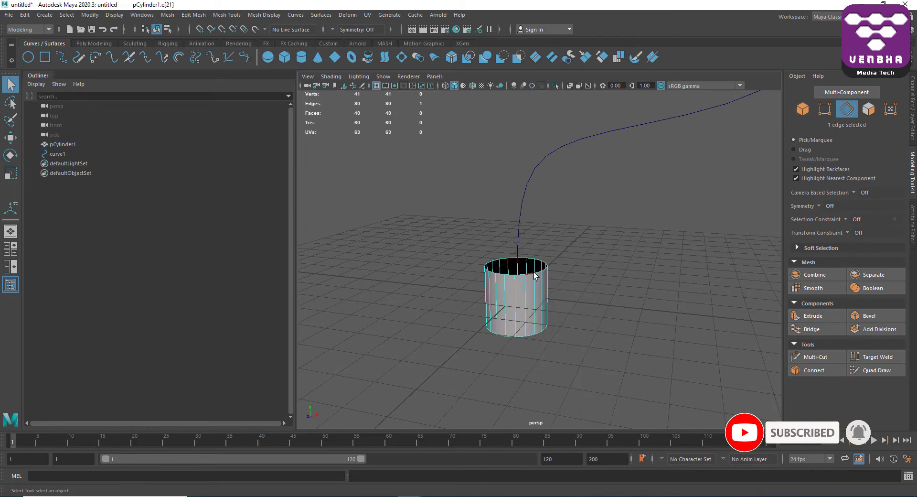
double_click(531, 274)
right_drag(639, 328, 621, 357)
right_drag(527, 253, 530, 219)
Select the cylinder's top cap face together with the winding curve and extrude the face along the curve.
click(522, 215)
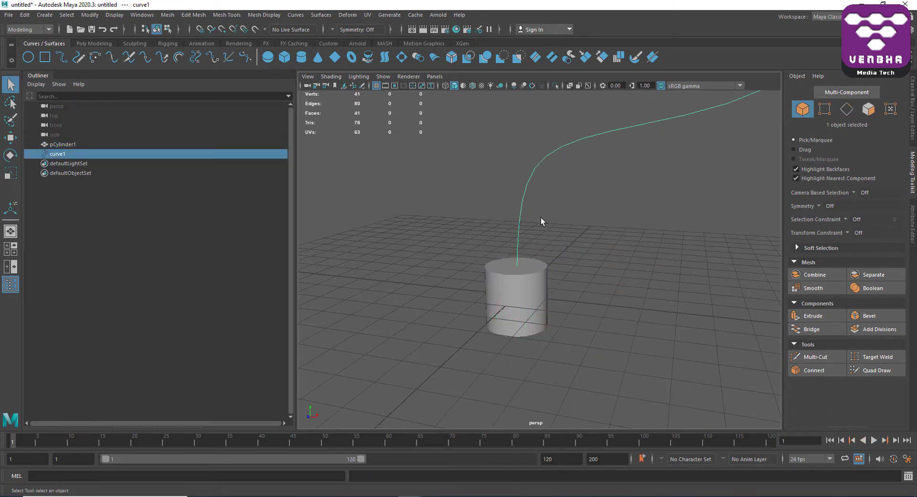
alt+drag(541, 217, 514, 268)
scroll(496, 249, up, 3)
click(495, 246)
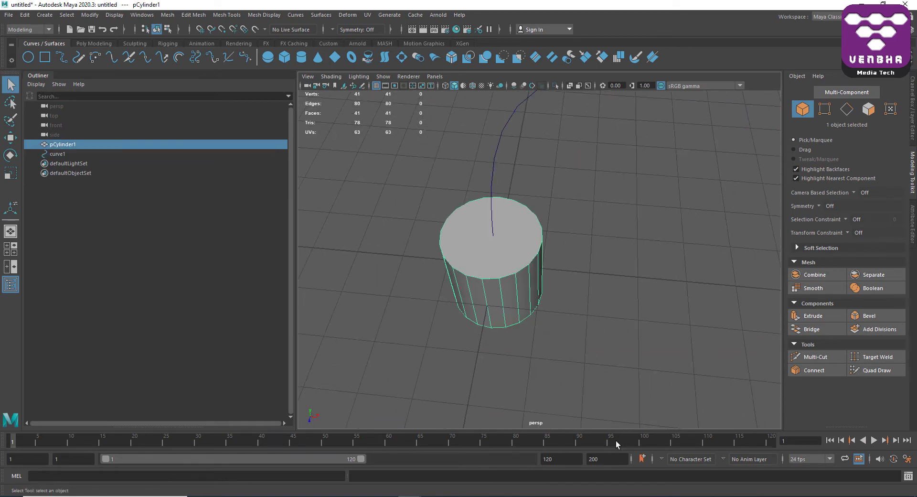
right_drag(586, 205, 586, 228)
click(500, 242)
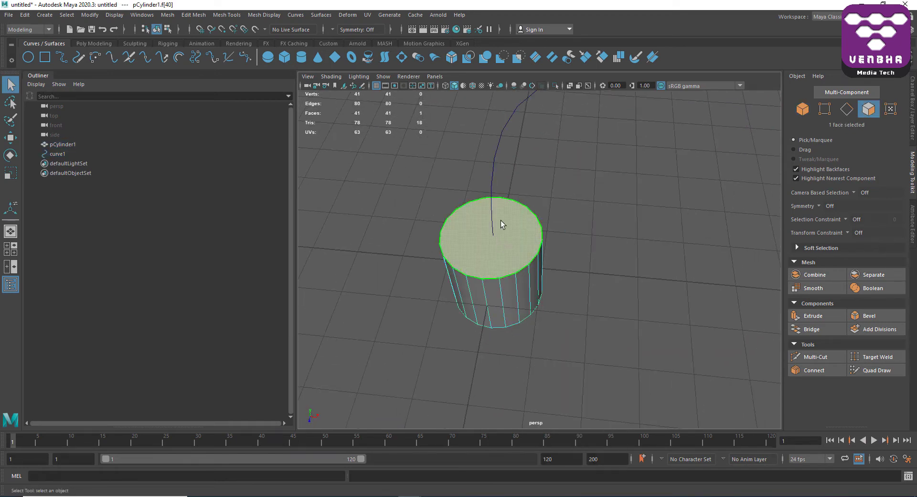
shift+drag(480, 130, 578, 151)
alt+drag(603, 202, 598, 175)
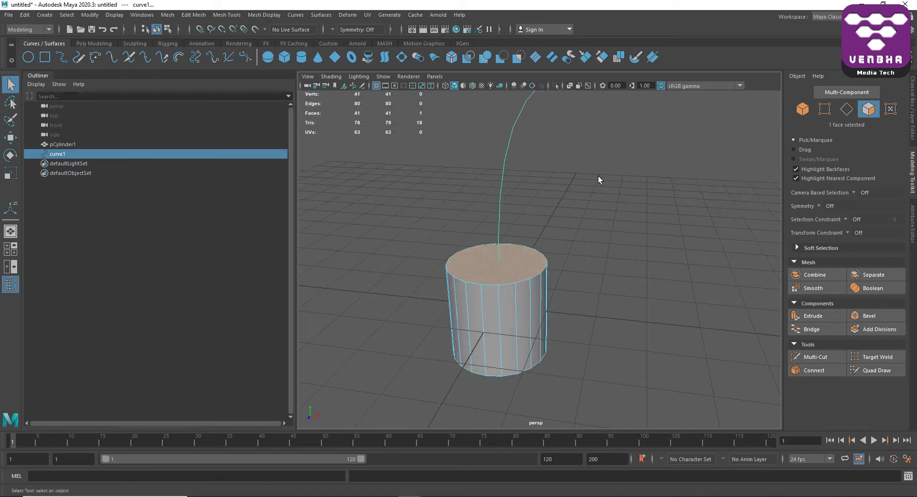
shift+right_drag(599, 176, 597, 203)
alt+drag(459, 165, 579, 161)
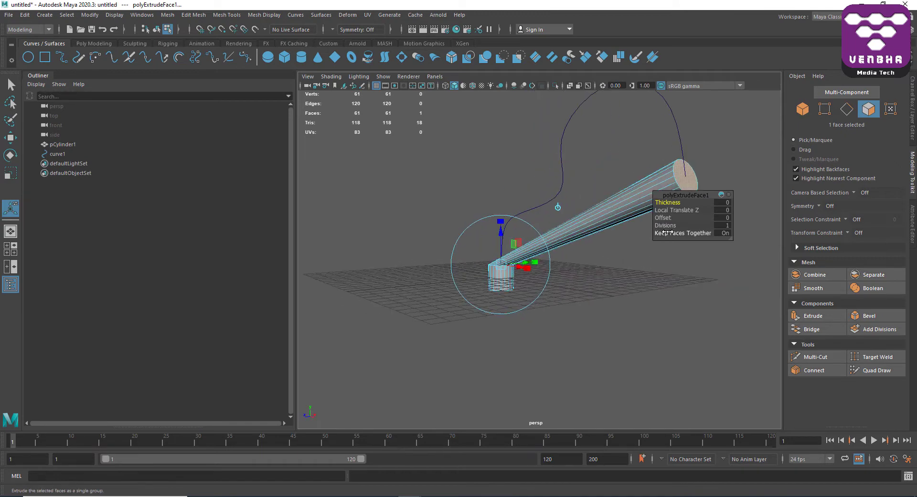
Set the face extrusion to 25 divisions for a tube that follows the curve.
drag(665, 225, 839, 225)
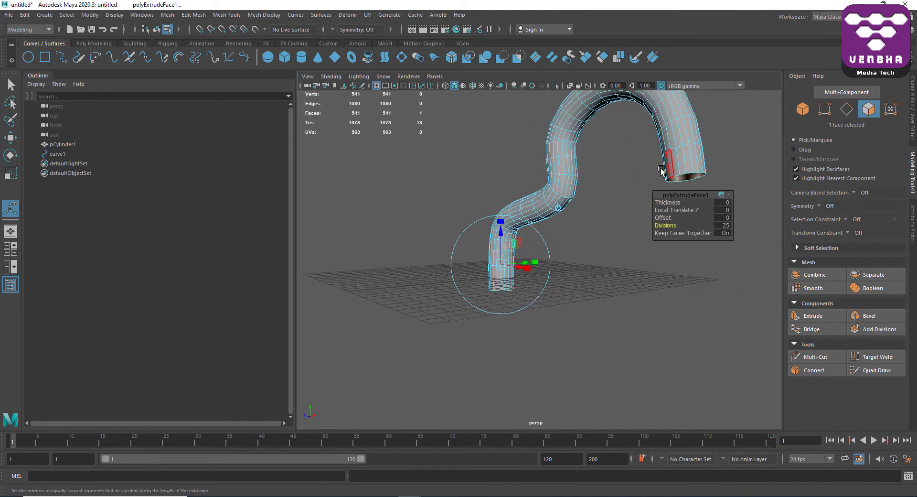
alt+drag(662, 170, 569, 277)
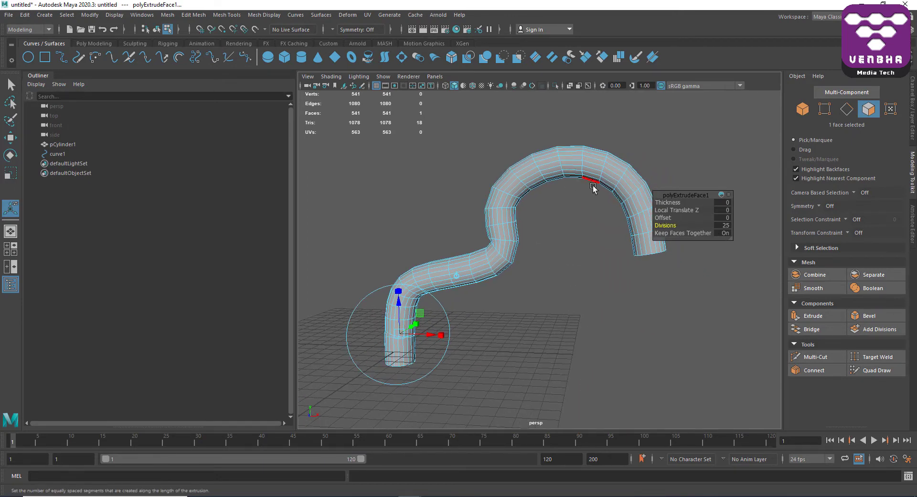
alt+drag(594, 188, 453, 275)
alt+drag(565, 216, 538, 298)
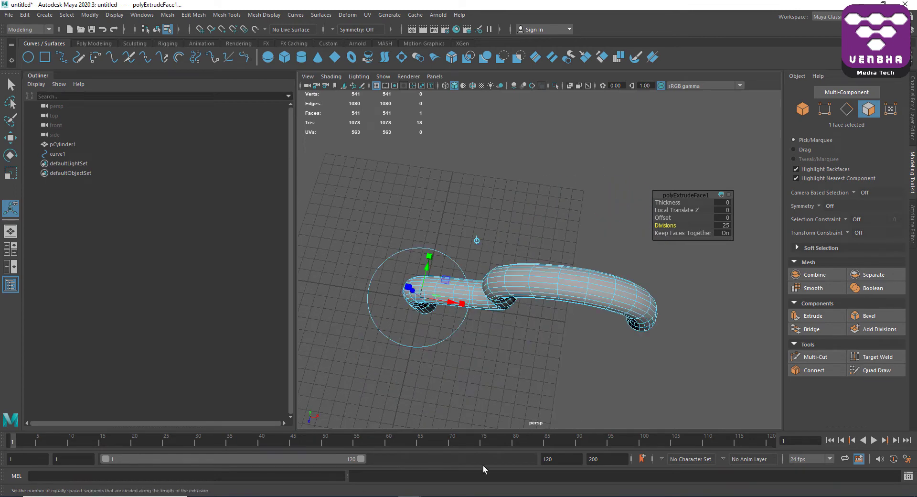
click(432, 496)
Set the thickness of the tube's face extrusion to 0.1.
alt+drag(590, 377, 631, 272)
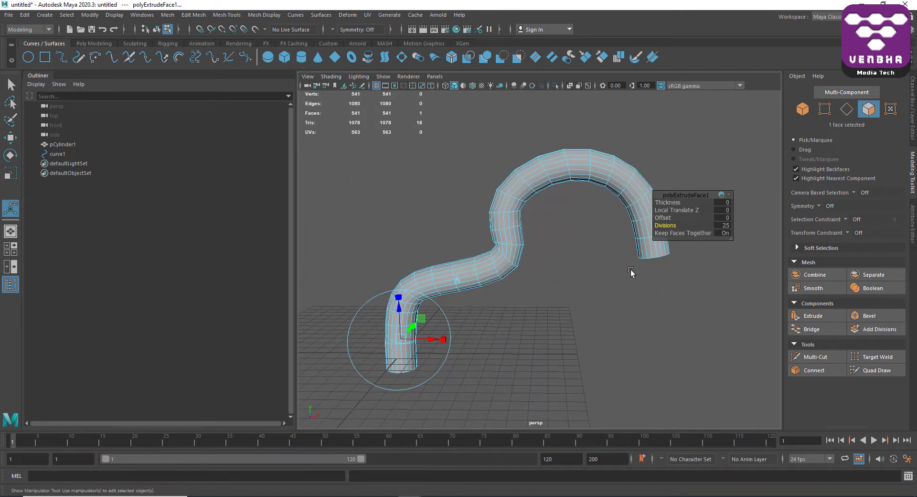
alt+middle_drag(589, 299, 577, 312)
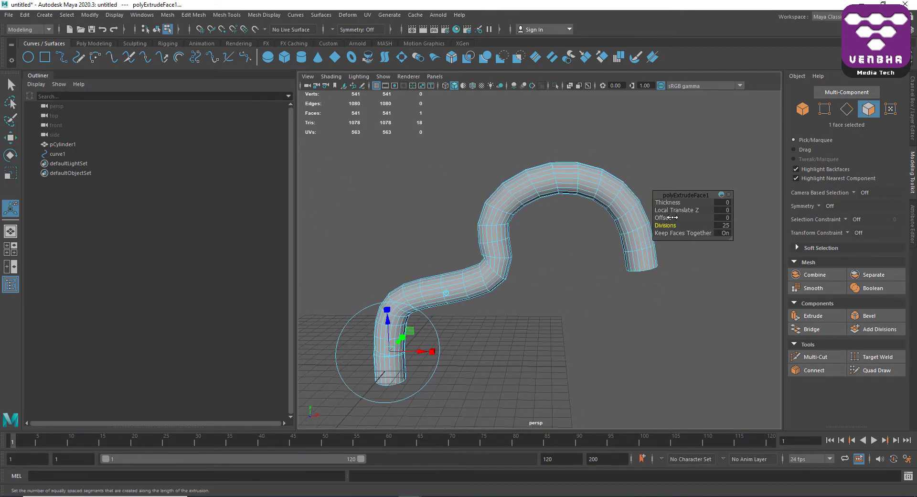
drag(669, 204, 670, 206)
mouse_move(483, 330)
alt+right_down()
mouse_move(521, 341)
mouse_move(540, 321)
mouse_move(493, 357)
mouse_move(497, 330)
alt+right_up()
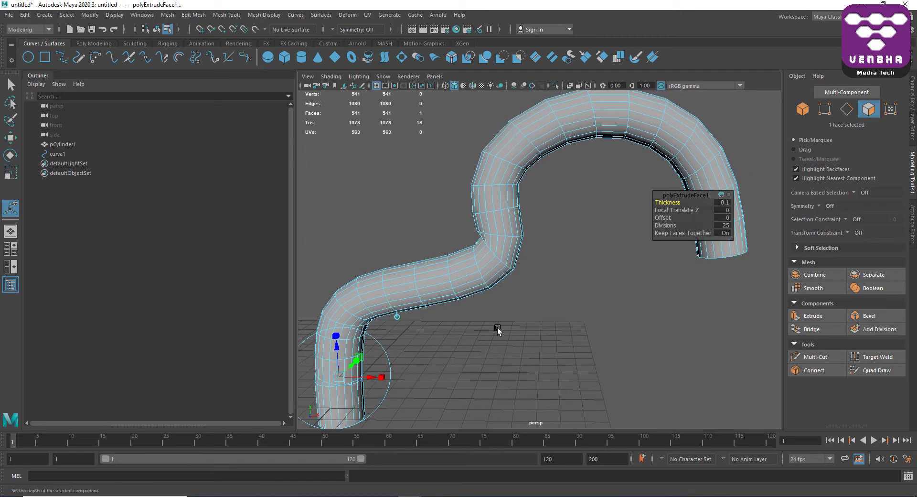
Rotate two neighbouring edge loops at the tube's tight middle bend to even out the spacing of its segments.
key(q)
right_drag(495, 241, 497, 212)
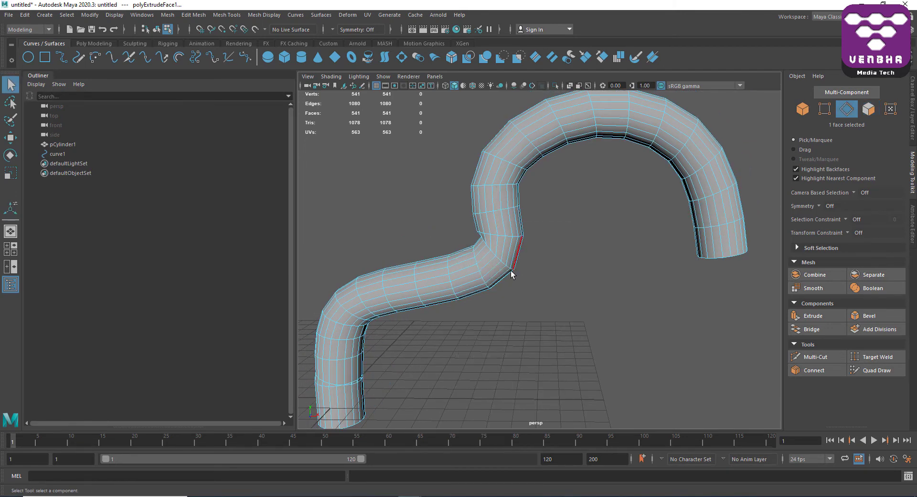
double_click(498, 263)
key(e)
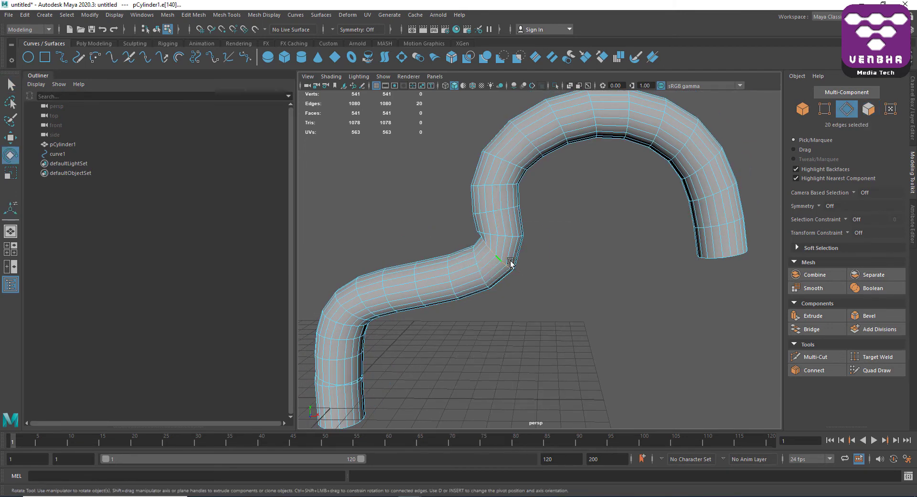
drag(537, 234, 481, 290)
key(q)
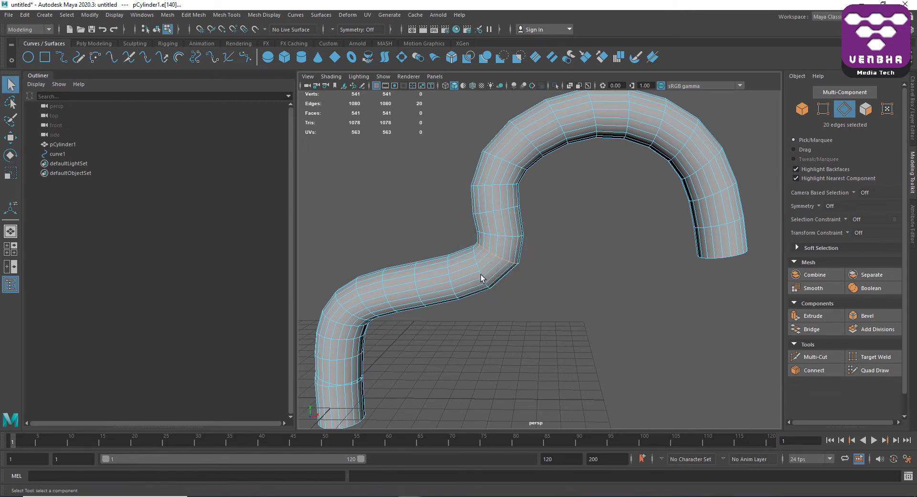
key(e)
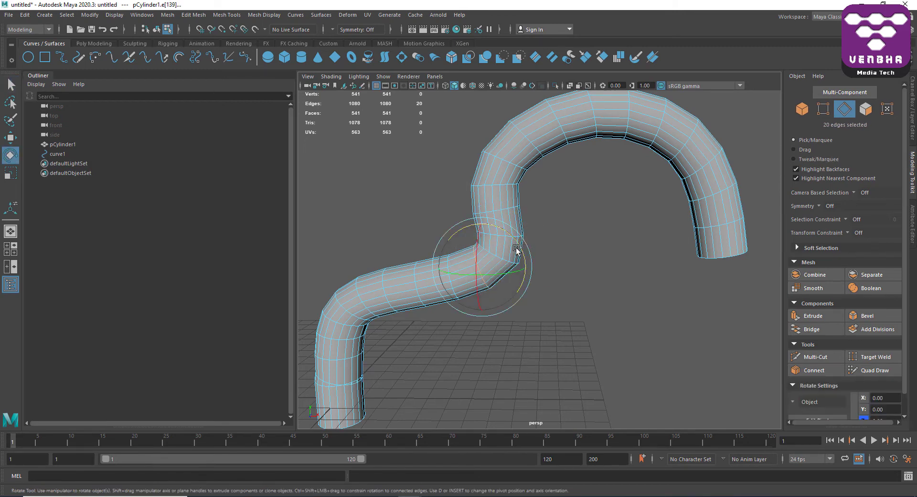
click(545, 233)
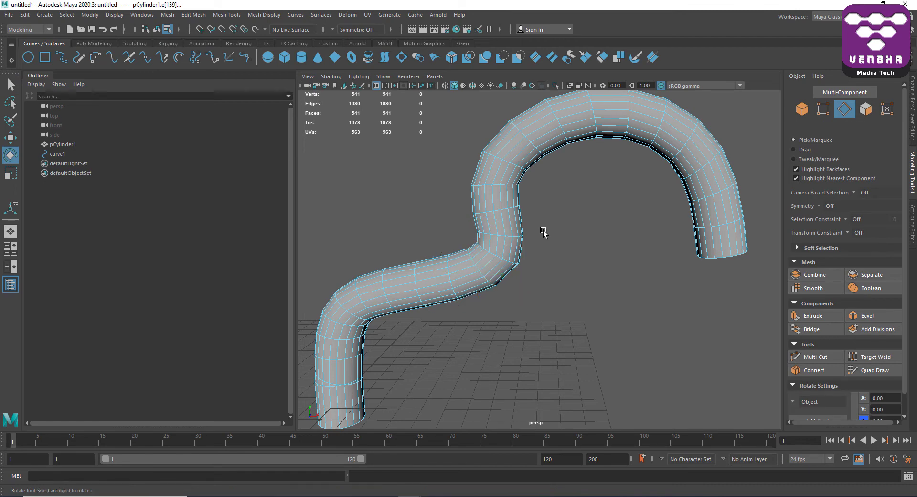
Return the tube to object mode and turn on its smooth mesh preview.
scroll(571, 205, down, 3)
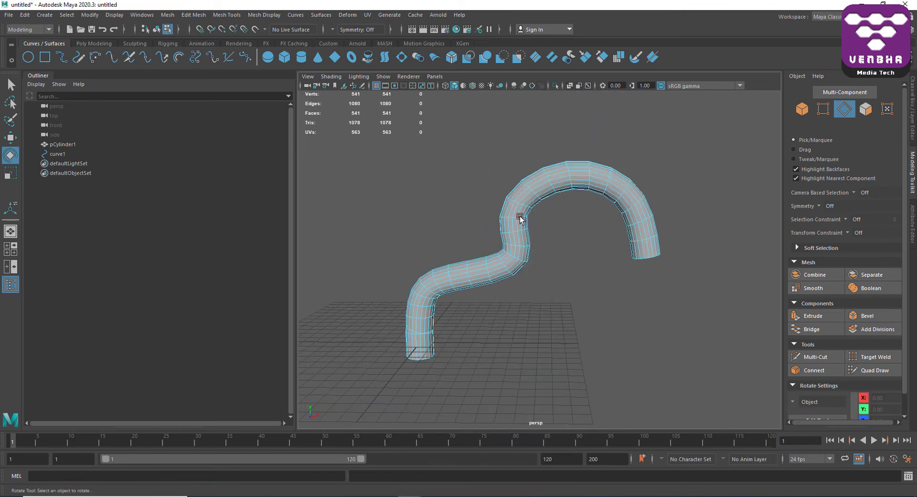
right_drag(521, 219, 563, 202)
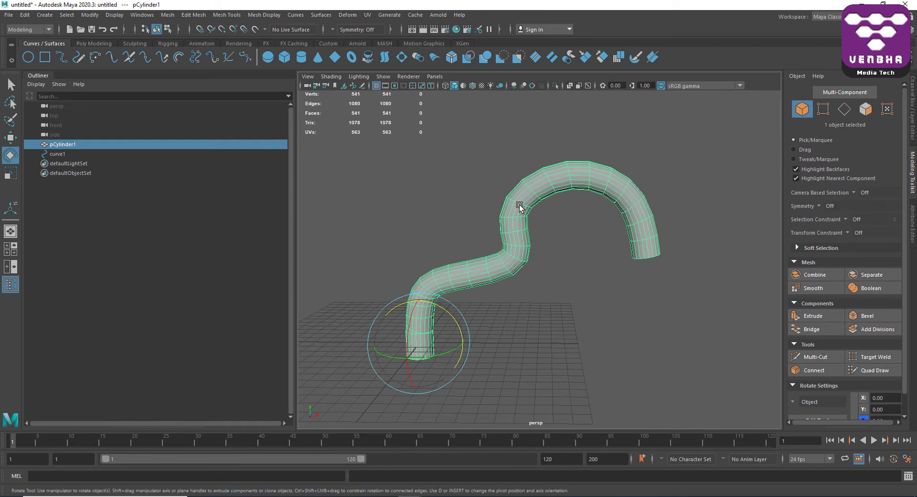
key(3)
click(635, 268)
alt+drag(635, 268, 674, 293)
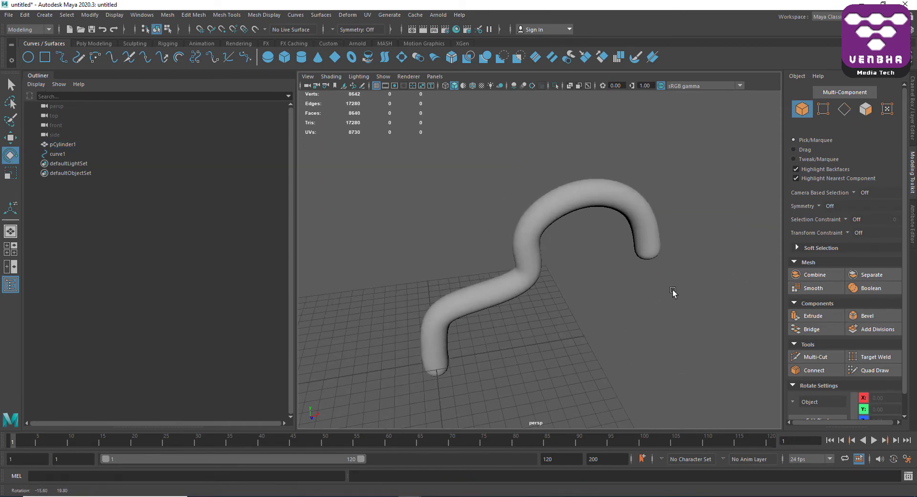
alt+right_drag(674, 293, 654, 297)
Select the winding curve on its own, show its control vertices and switch the viewport to wireframe display.
drag(496, 213, 627, 304)
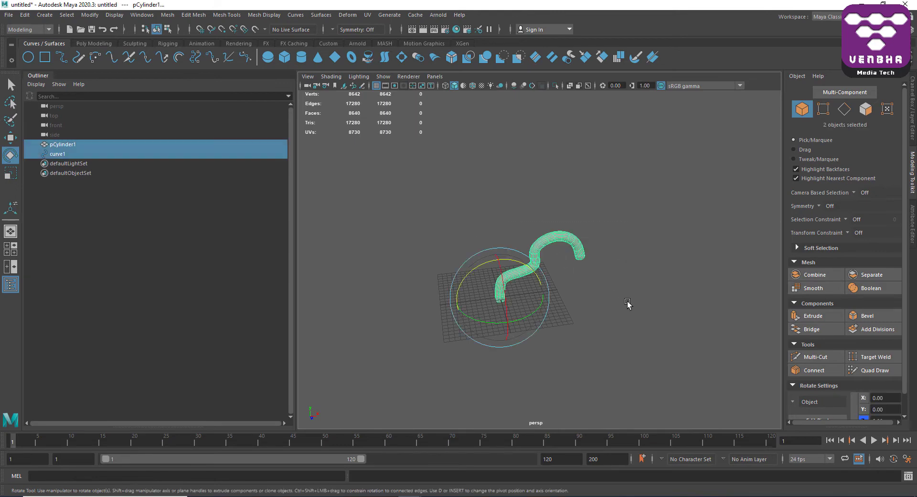
click(56, 154)
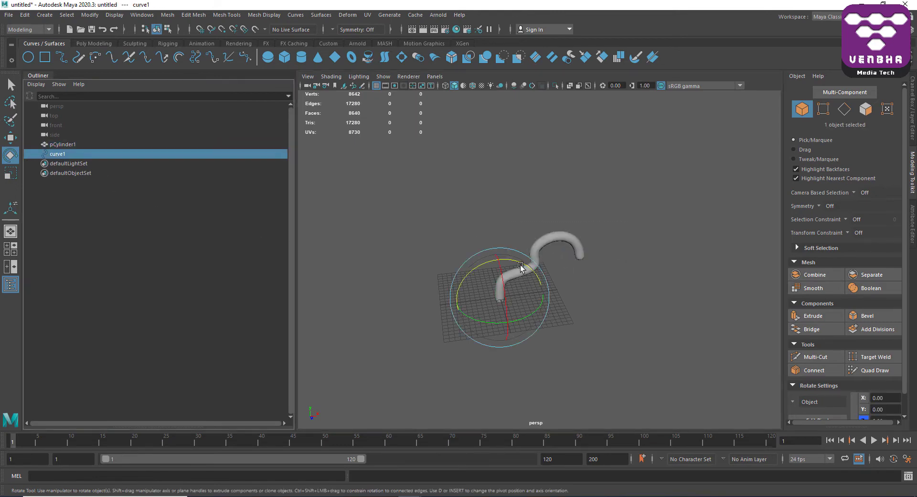
mouse_move(517, 260)
mouse_down()
mouse_move(505, 261)
mouse_move(521, 263)
mouse_up()
key(ctrl+z)
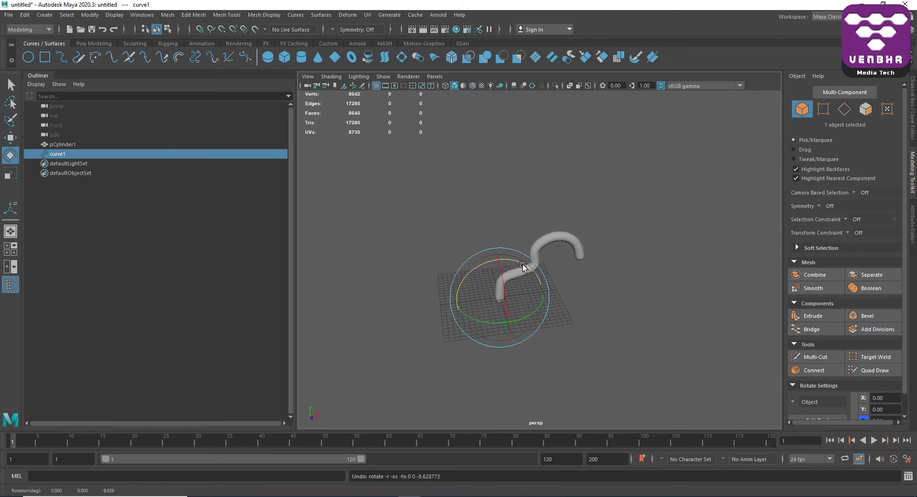
alt+drag(609, 282, 651, 230)
right_drag(650, 229, 604, 220)
scroll(591, 287, up, 3)
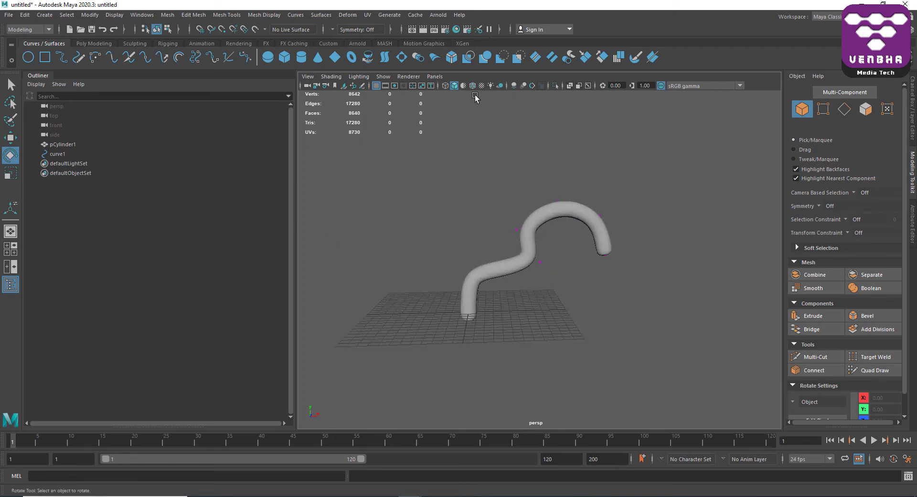
key(4)
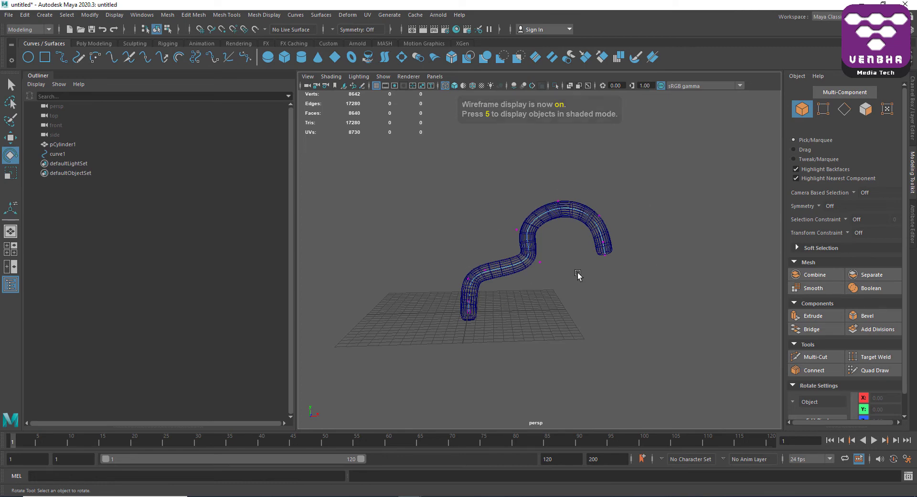
Move the control vertex at the curve's lower middle bend to about X 6.17, Y 6.62, and undo a trial move of the vertex above it.
scroll(578, 275, up, 3)
drag(528, 249, 494, 256)
key(w)
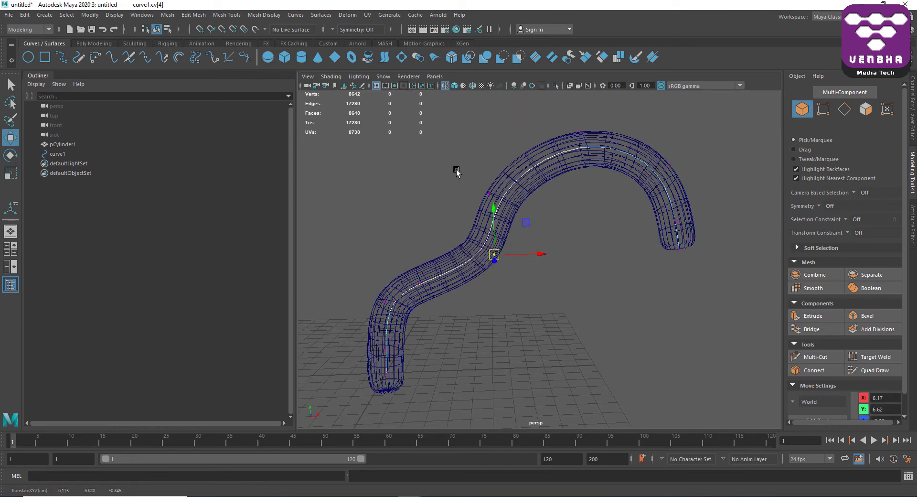
drag(457, 171, 486, 175)
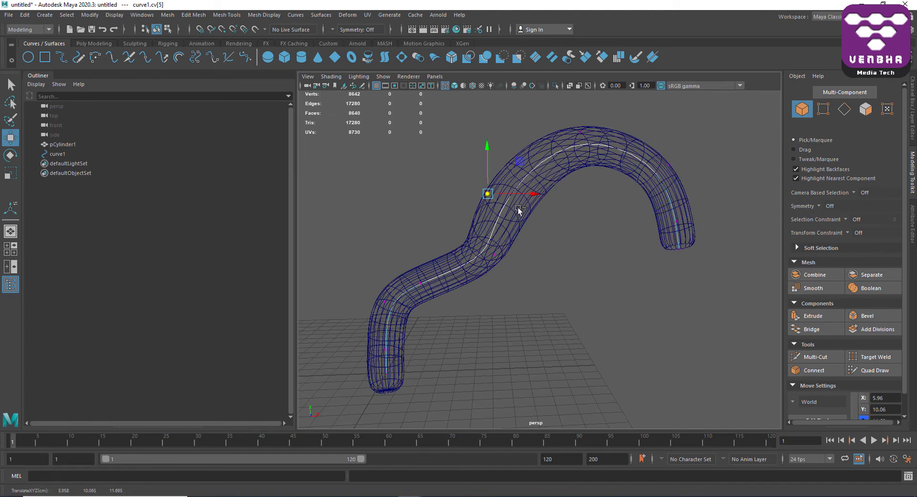
key(ctrl+z)
Raise the arch's top control vertex to about X 10.53, Y 14.62, and shift the lower middle bend's vertex to about X 7.14, Y 6.16.
alt+drag(502, 211, 509, 167)
alt+drag(642, 240, 561, 208)
click(568, 121)
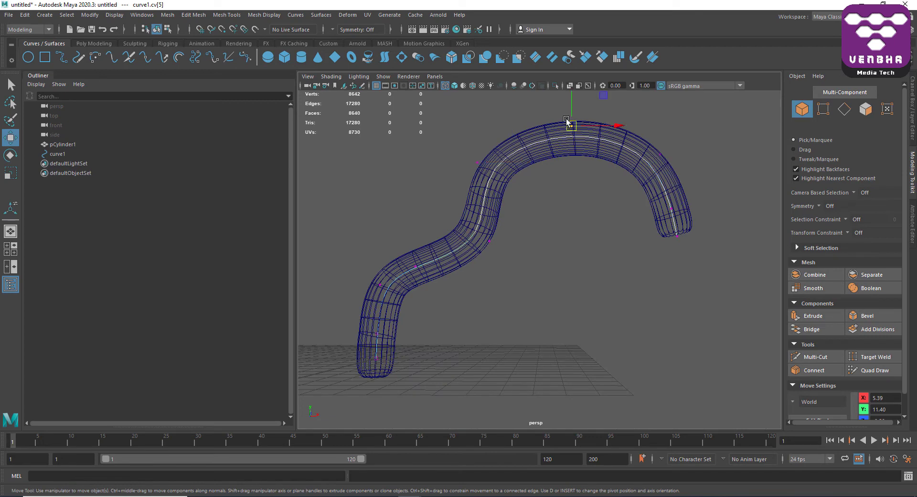
drag(572, 130, 565, 108)
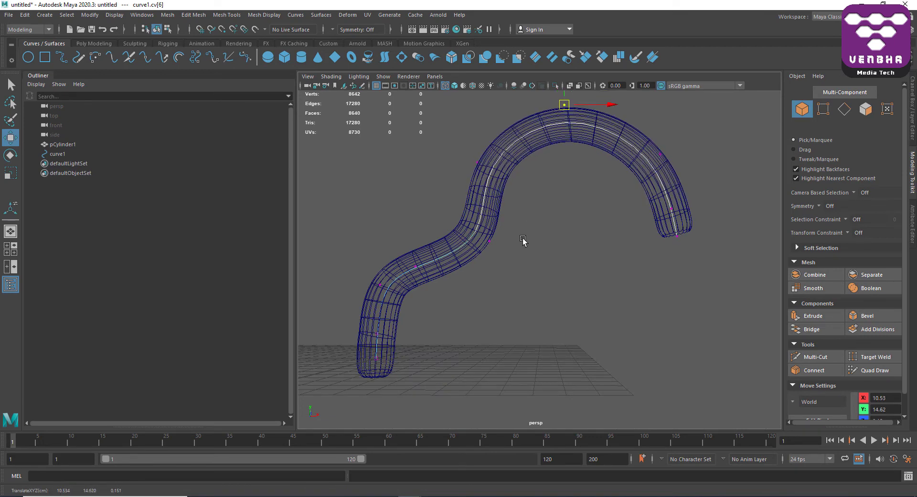
click(489, 241)
drag(487, 242, 507, 250)
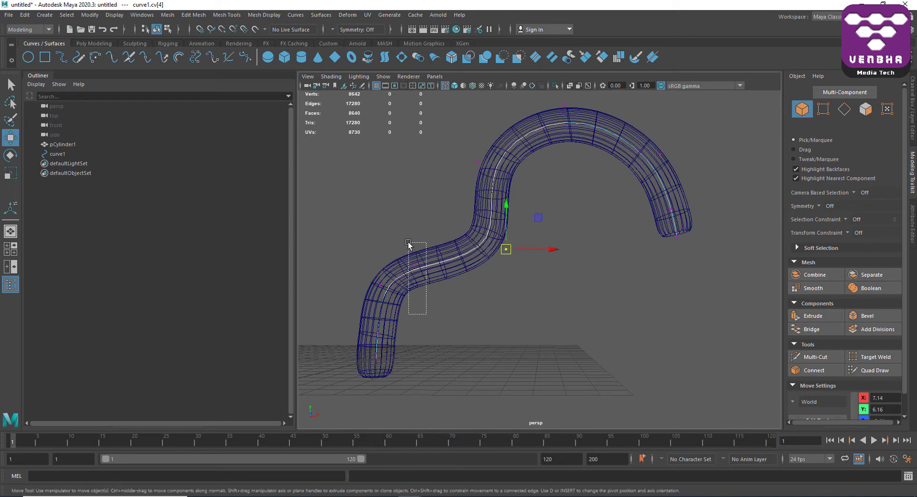
Reposition the two control vertices around the curve's lowest bend, placing the corner vertex at about X -0.52, Y 4.36.
click(416, 266)
drag(418, 272, 369, 280)
click(380, 285)
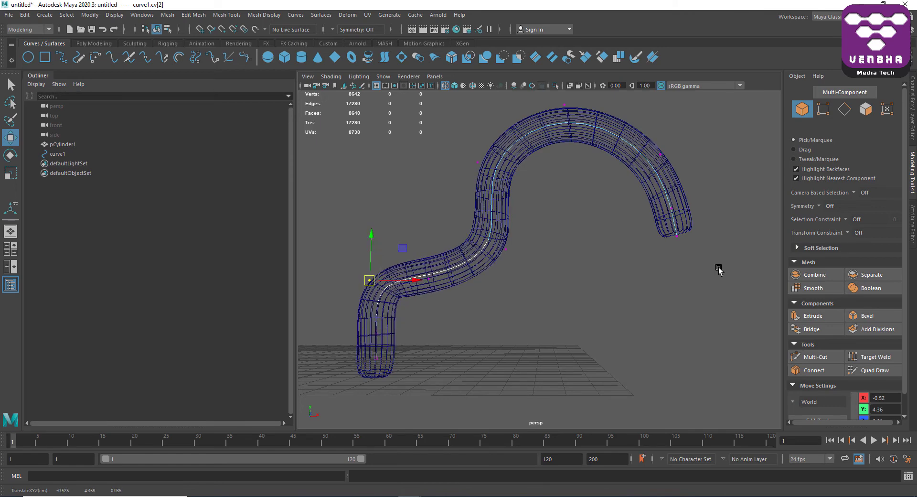
Move the control vertex on the arch's outer shoulder to about X 16.30, Y 12.67.
click(659, 156)
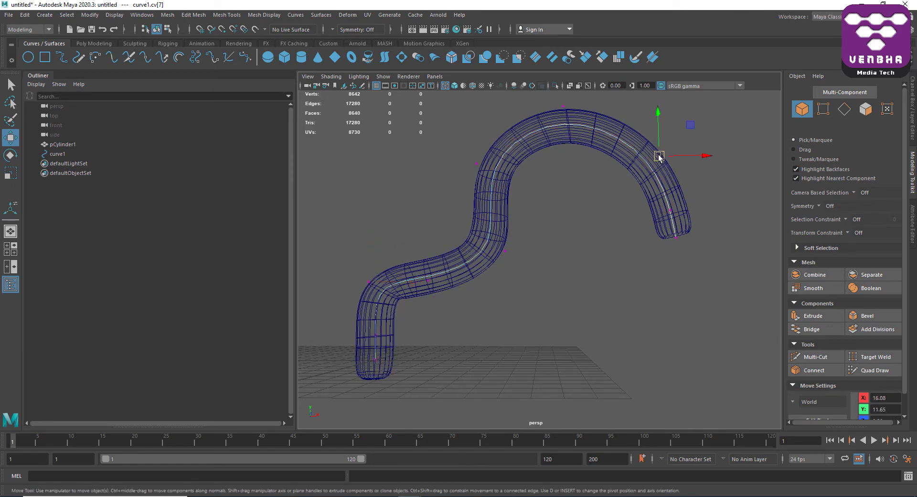
drag(659, 155, 654, 202)
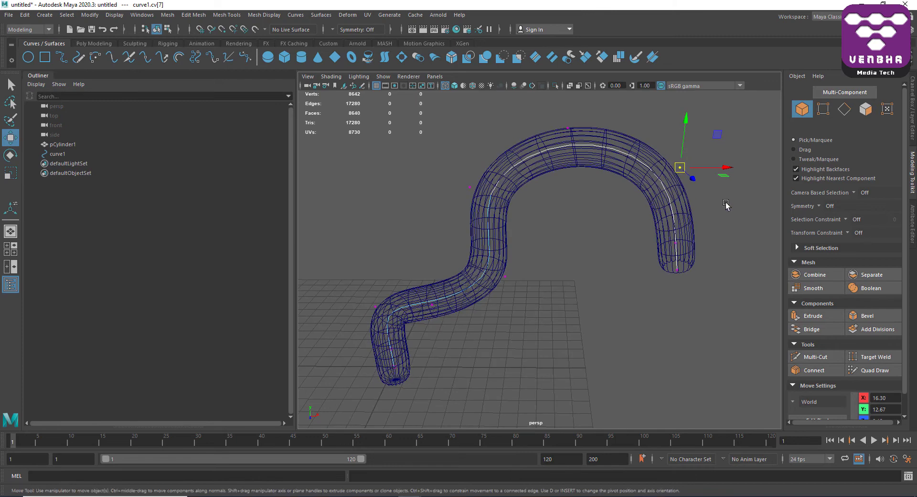
alt+drag(727, 205, 667, 205)
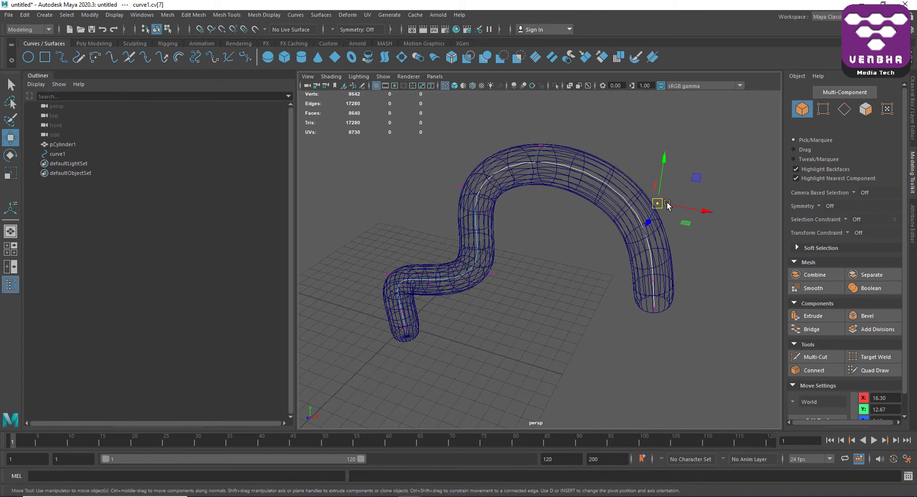
Move the control vertices at the curve's far end so the tube's tip swings outward from the arch.
click(664, 310)
alt+drag(664, 309, 695, 282)
drag(680, 232, 655, 158)
click(678, 257)
key(Left)
click(608, 191)
mouse_move(663, 250)
alt+mouse_down()
mouse_move(552, 275)
mouse_move(705, 272)
mouse_move(680, 262)
mouse_move(679, 243)
alt+mouse_up()
scroll(612, 240, up, 3)
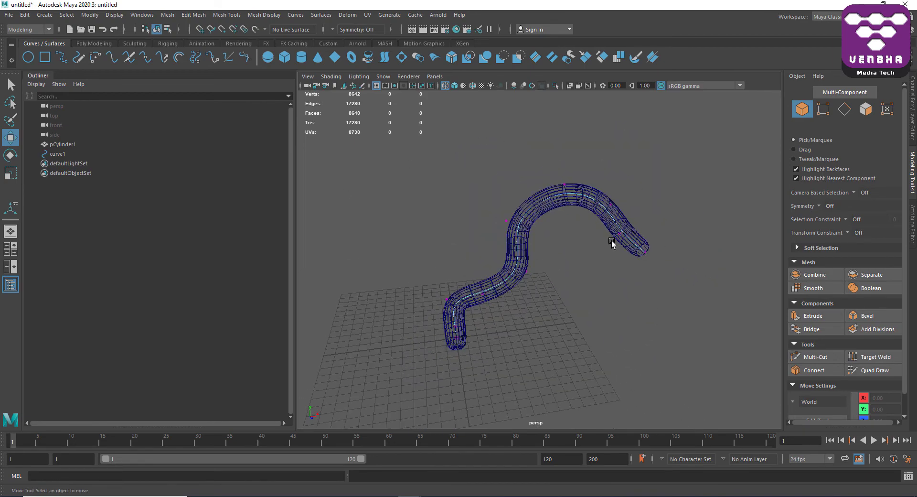